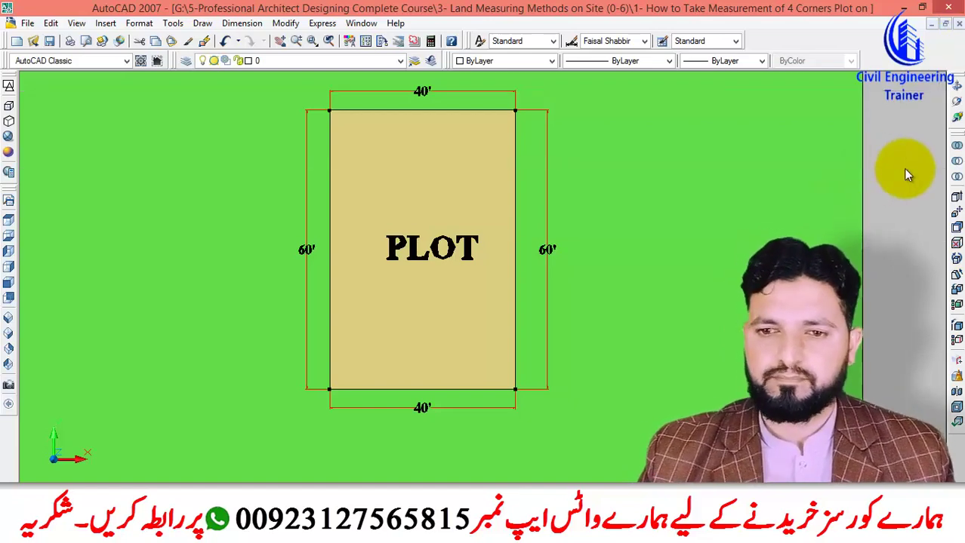
Step: Orbit the plot into a tilted 3D perspective showing its four corner posts
scroll(427, 276, down, 3)
scroll(434, 283, up, 3)
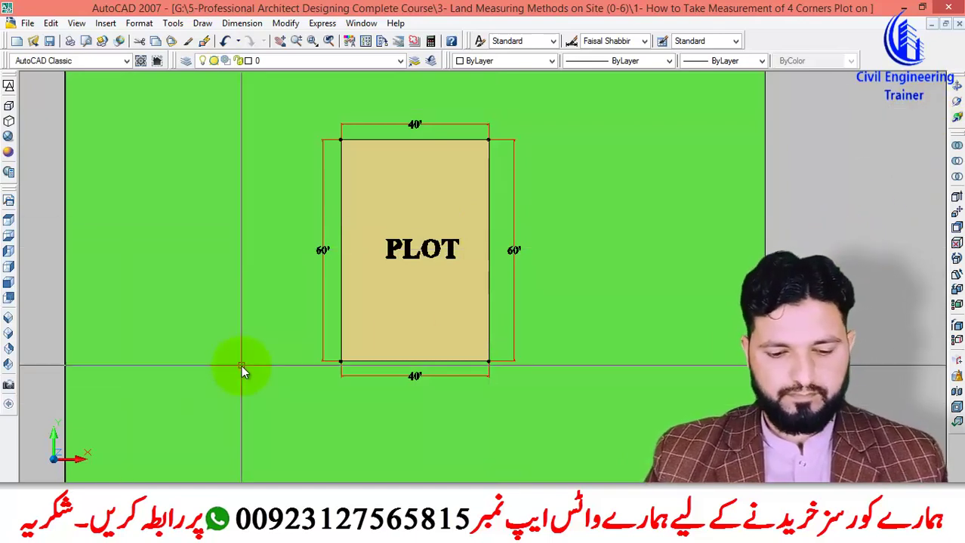
text(p)
key(Return)
mouse_move(251, 359)
mouse_down()
mouse_move(408, 326)
mouse_move(512, 333)
mouse_move(345, 273)
mouse_move(404, 284)
mouse_move(251, 207)
mouse_move(523, 198)
mouse_move(458, 195)
mouse_up()
Step: Zoom in and out around the corner posts of the 3D plot
scroll(251, 207, up, 3)
scroll(226, 215, down, 3)
scroll(519, 157, down, 2)
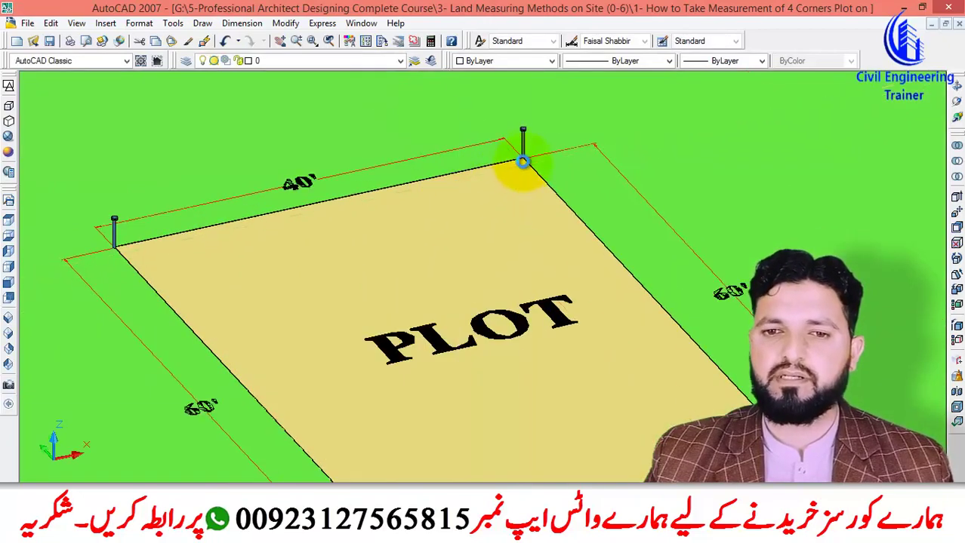
scroll(523, 87, up, 5)
scroll(532, 157, down, 6)
scroll(226, 219, up, 3)
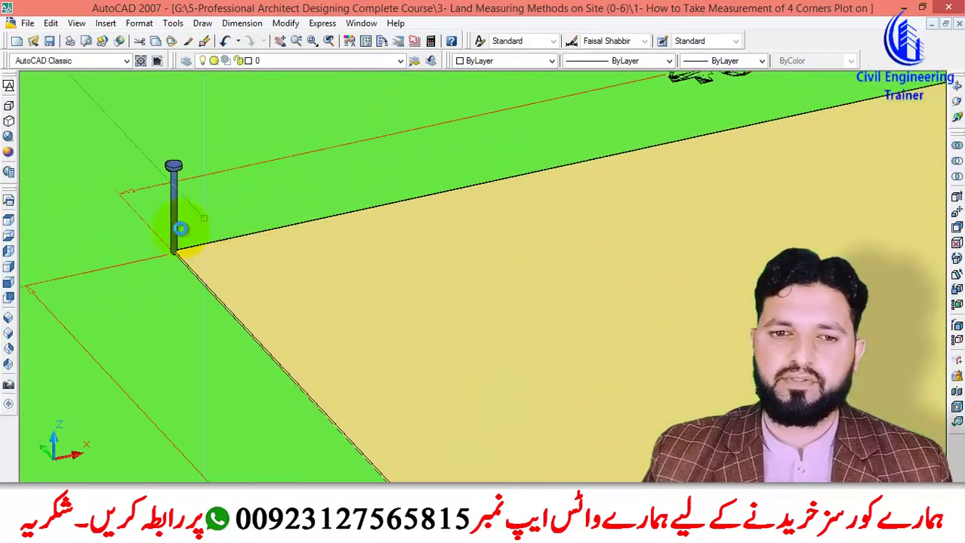
scroll(172, 269, up, 3)
scroll(176, 217, down, 2)
scroll(449, 231, down, 4)
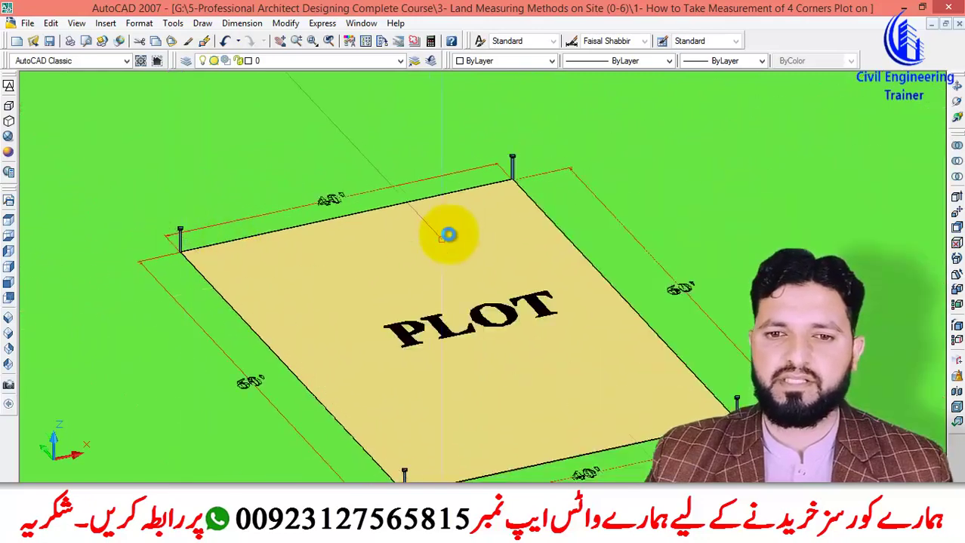
scroll(510, 166, up, 3)
scroll(512, 146, up, 2)
scroll(553, 199, down, 4)
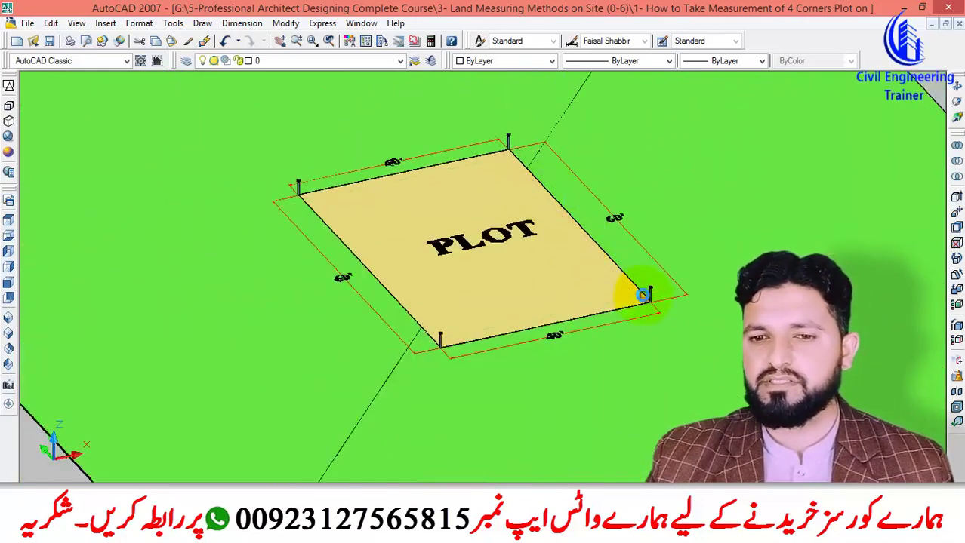
scroll(586, 273, down, 2)
scroll(512, 303, up, 4)
scroll(616, 223, up, 2)
scroll(530, 319, down, 2)
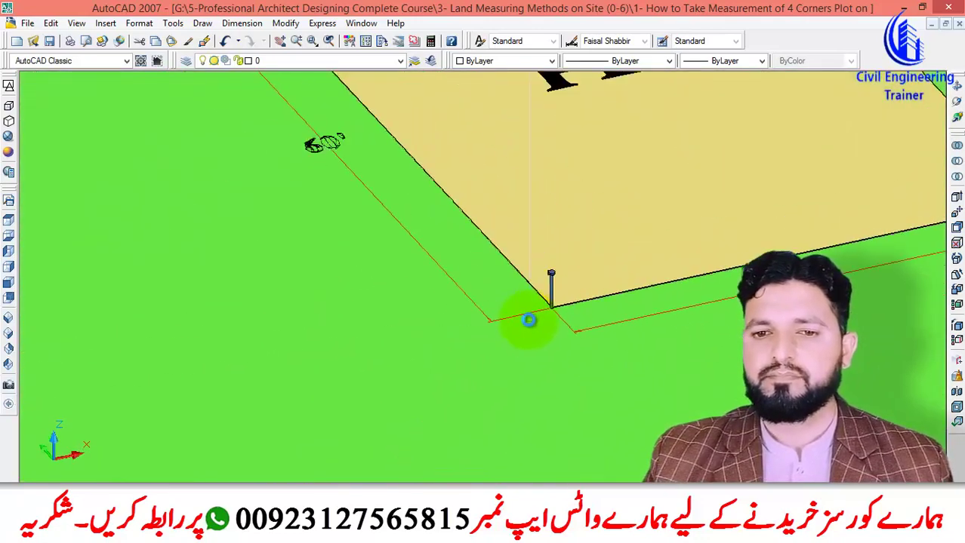
scroll(564, 267, down, 4)
scroll(566, 263, down, 1)
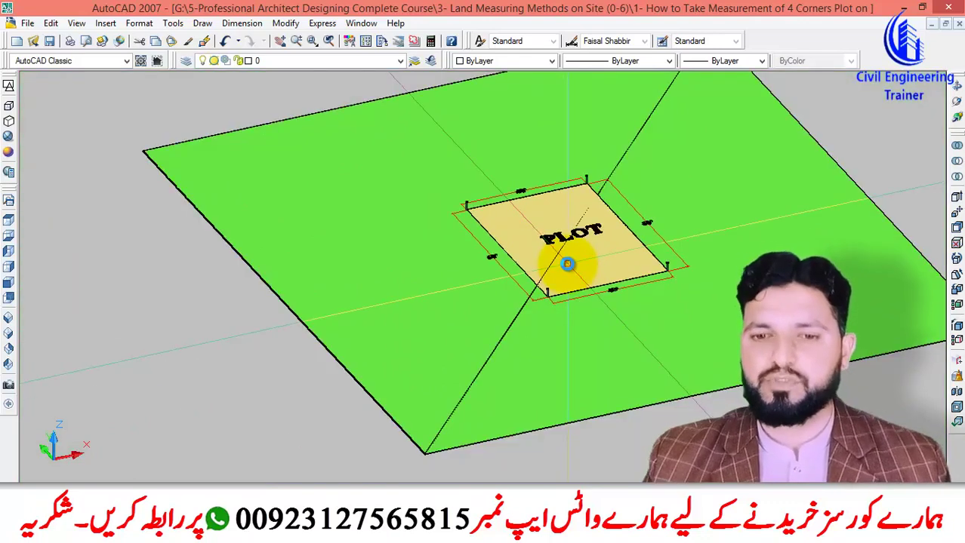
scroll(573, 266, up, 4)
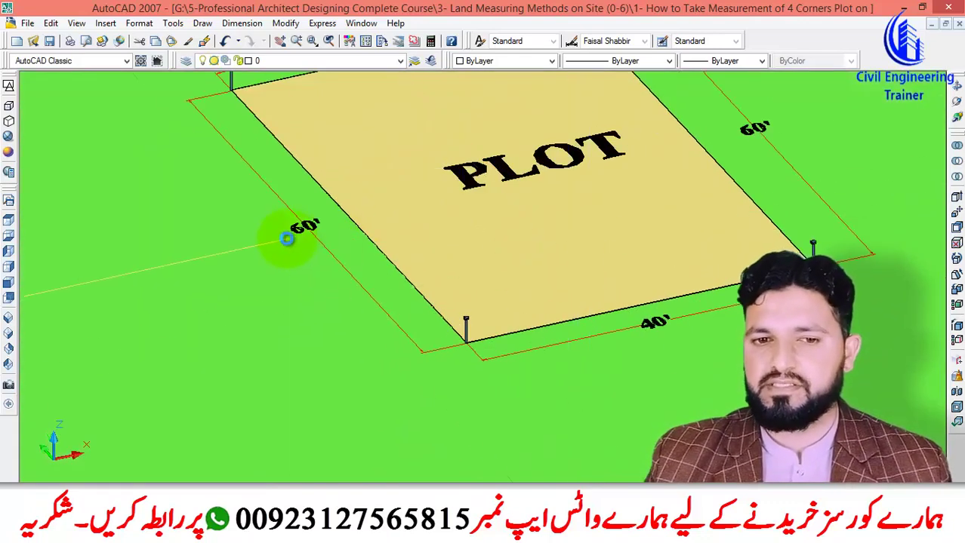
scroll(586, 207, down, 5)
scroll(504, 249, up, 4)
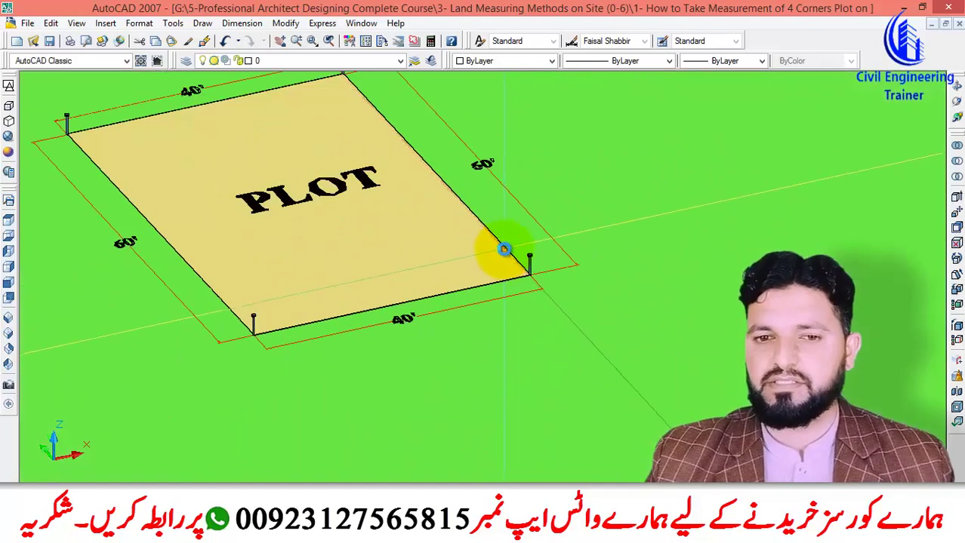
scroll(445, 323, down, 1)
scroll(419, 317, down, 3)
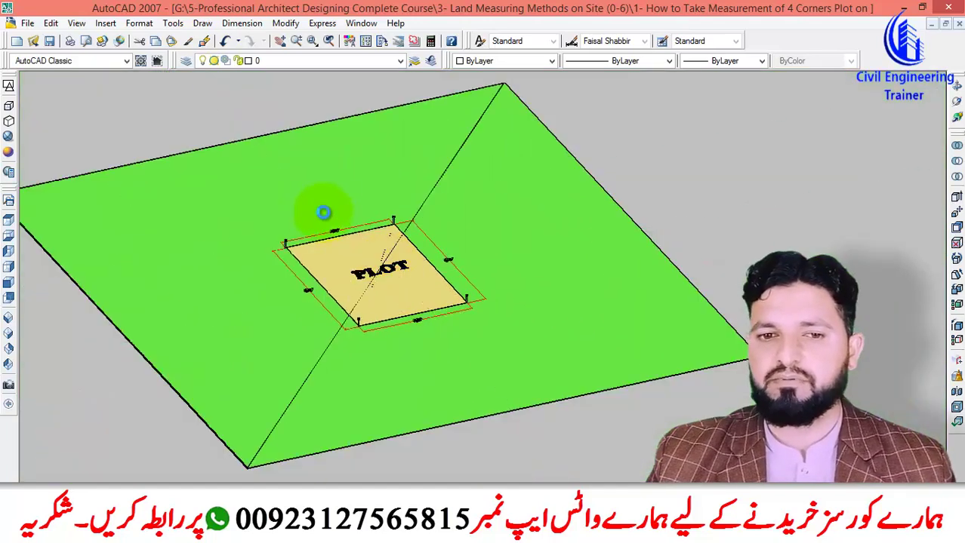
scroll(325, 214, up, 5)
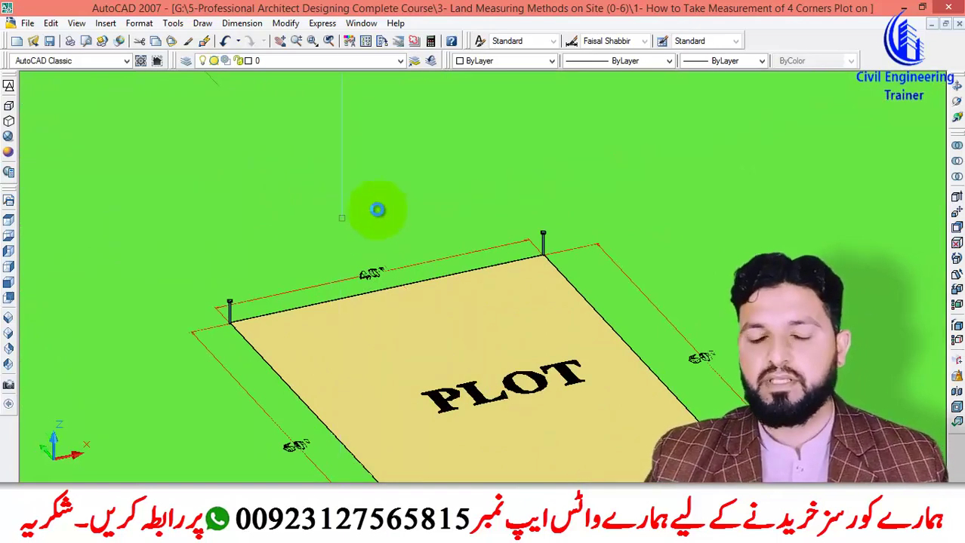
scroll(482, 155, down, 2)
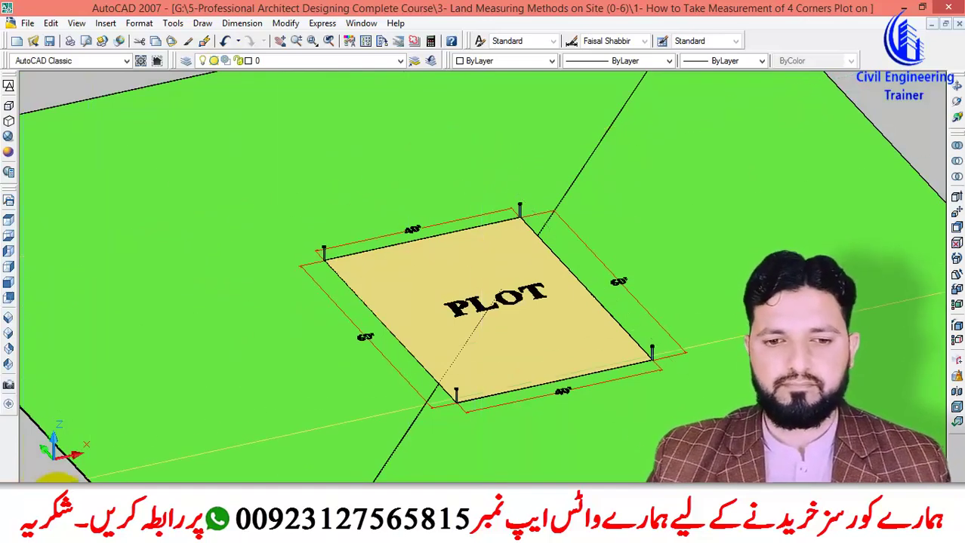
Step: Zoom and pan over the top plot to review its top and bottom 40' dimensions
scroll(520, 254, down, 4)
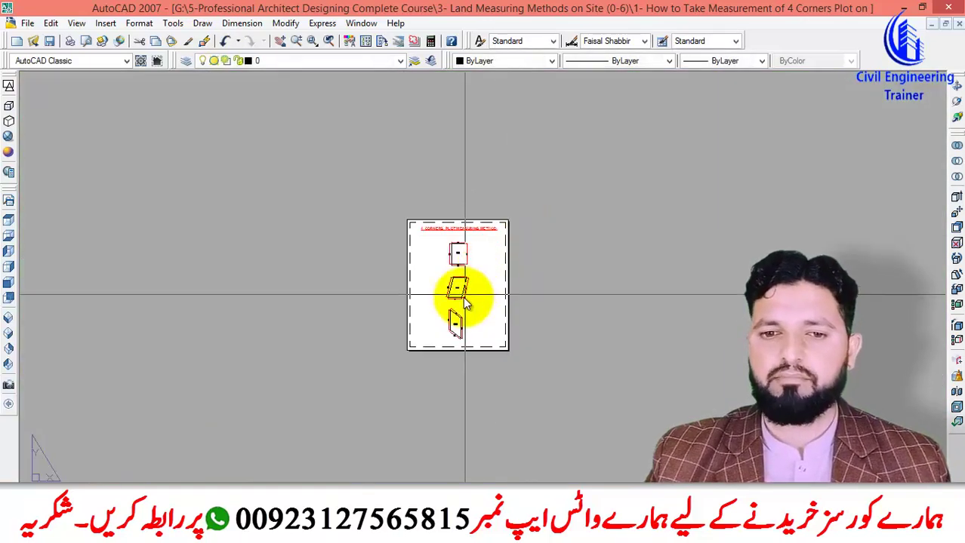
scroll(468, 295, up, 4)
scroll(487, 164, up, 1)
scroll(470, 237, up, 1)
scroll(466, 219, down, 2)
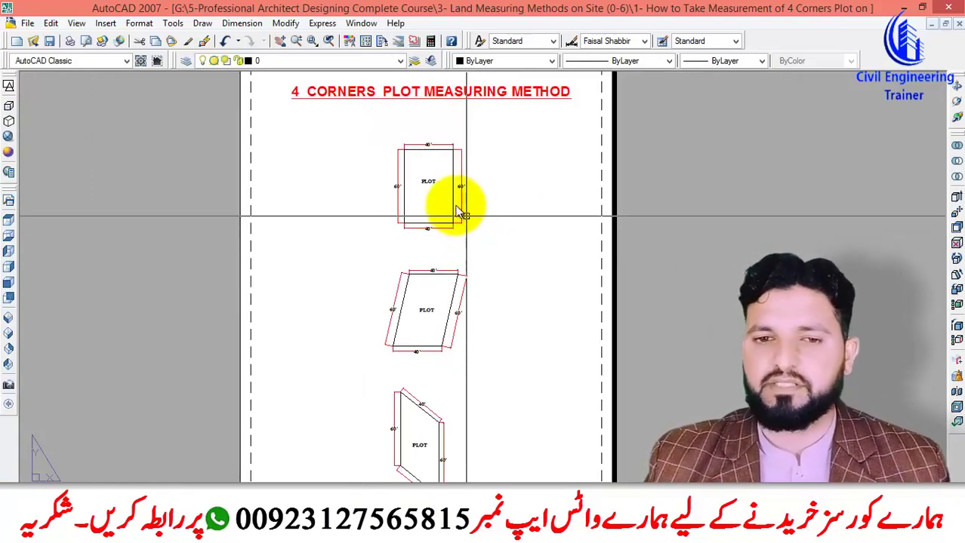
scroll(440, 87, up, 2)
scroll(453, 113, up, 1)
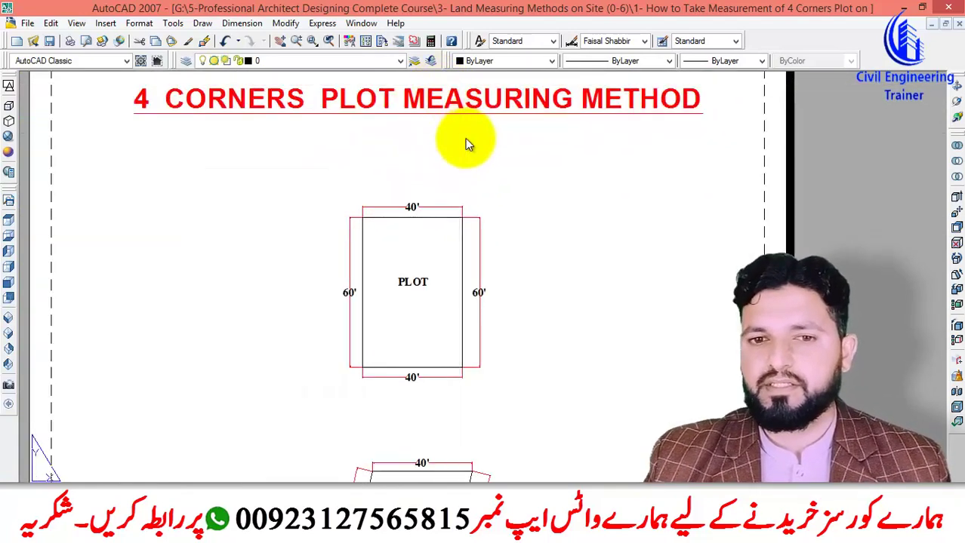
scroll(467, 142, down, 2)
scroll(416, 187, up, 3)
scroll(431, 201, up, 2)
middle_drag(431, 200, 459, 250)
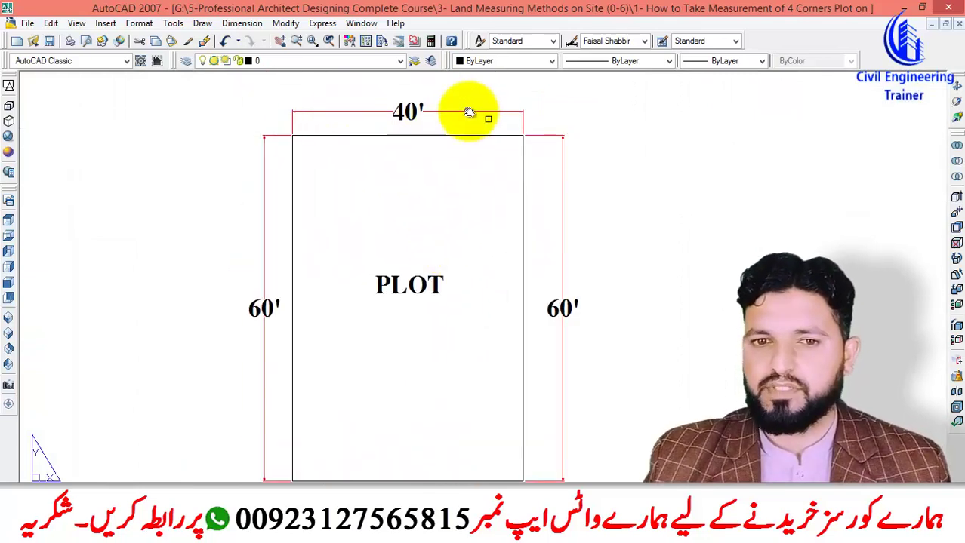
scroll(445, 106, down, 2)
scroll(438, 106, down, 4)
scroll(489, 270, up, 4)
scroll(468, 270, down, 5)
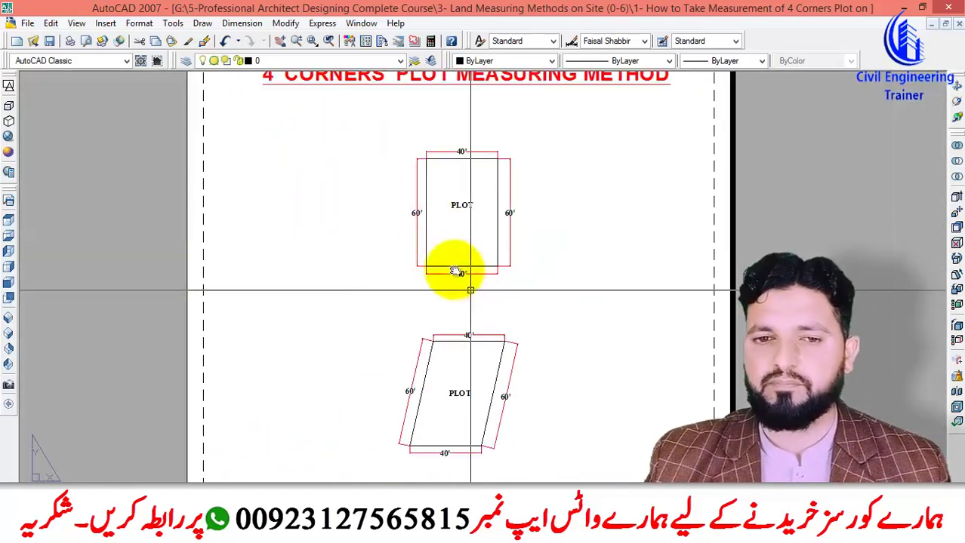
scroll(407, 167, up, 4)
scroll(408, 166, up, 2)
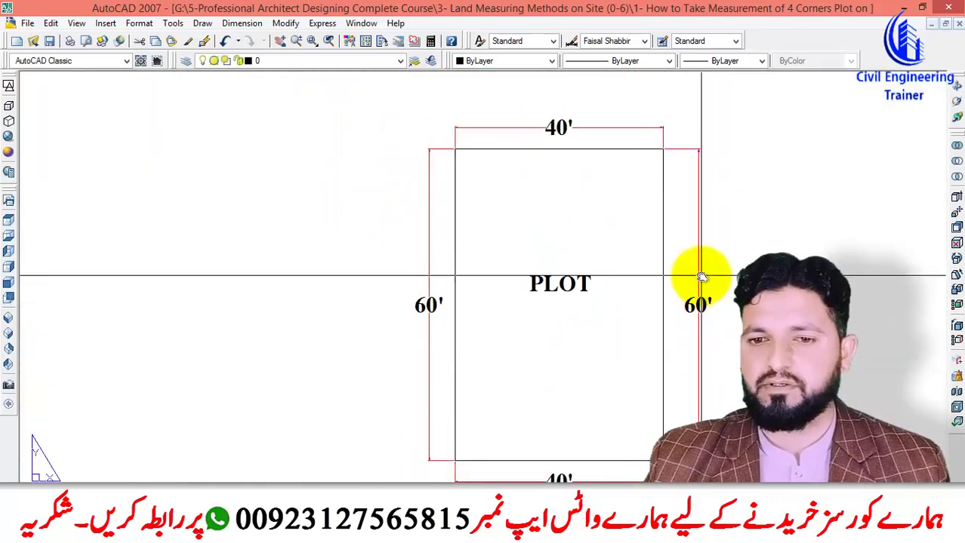
middle_drag(699, 341, 644, 262)
scroll(564, 269, down, 3)
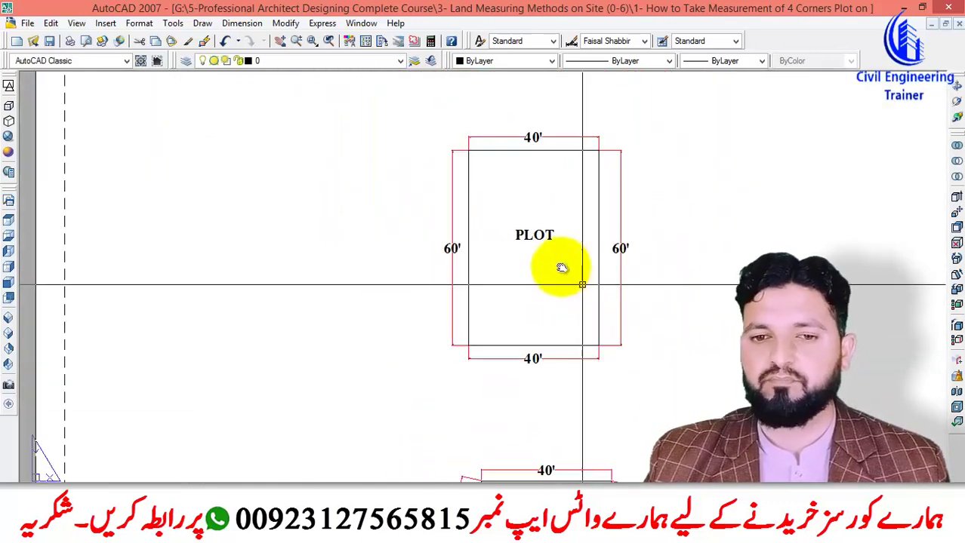
scroll(547, 237, up, 4)
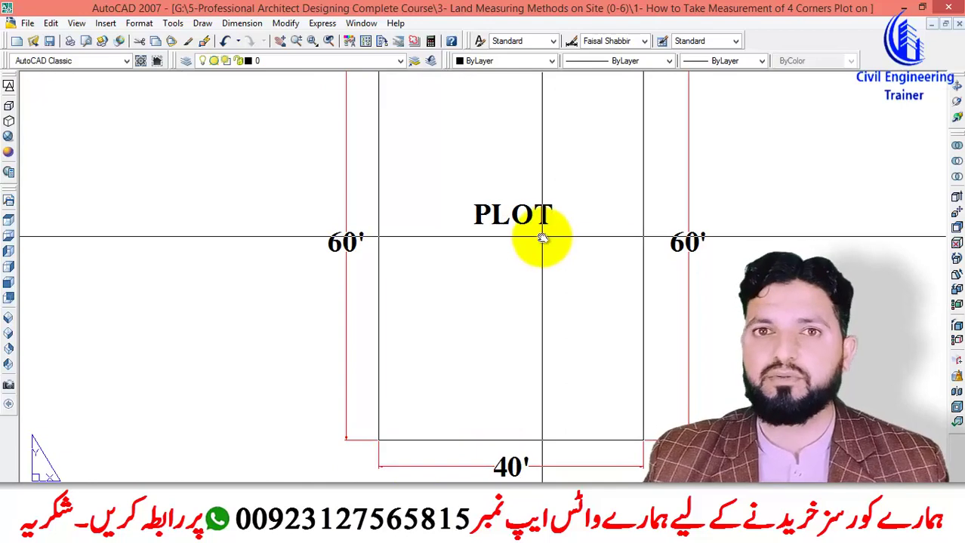
scroll(523, 252, down, 2)
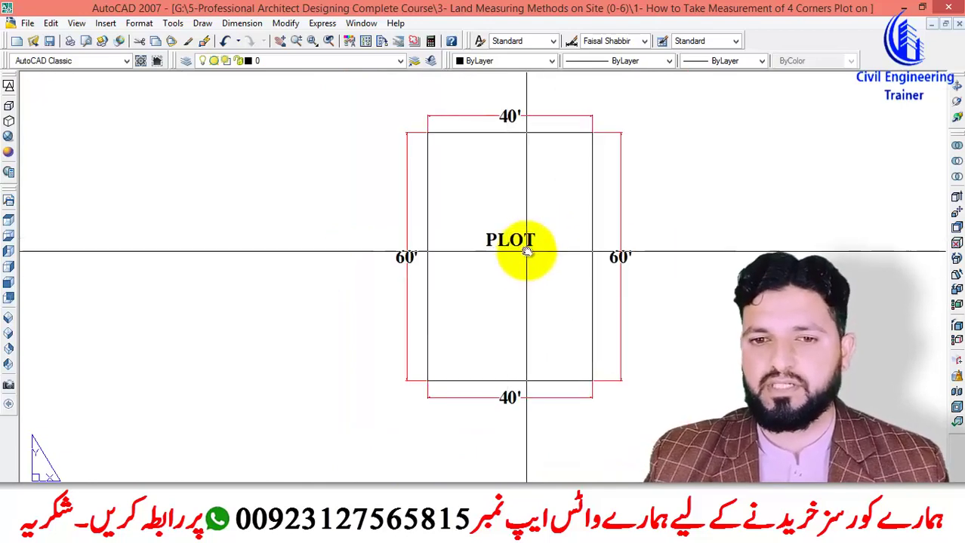
scroll(504, 225, up, 3)
Step: Move the PLOT label out of the top plot to its left side
click(495, 228)
scroll(468, 274, down, 3)
key(m)
key(Return)
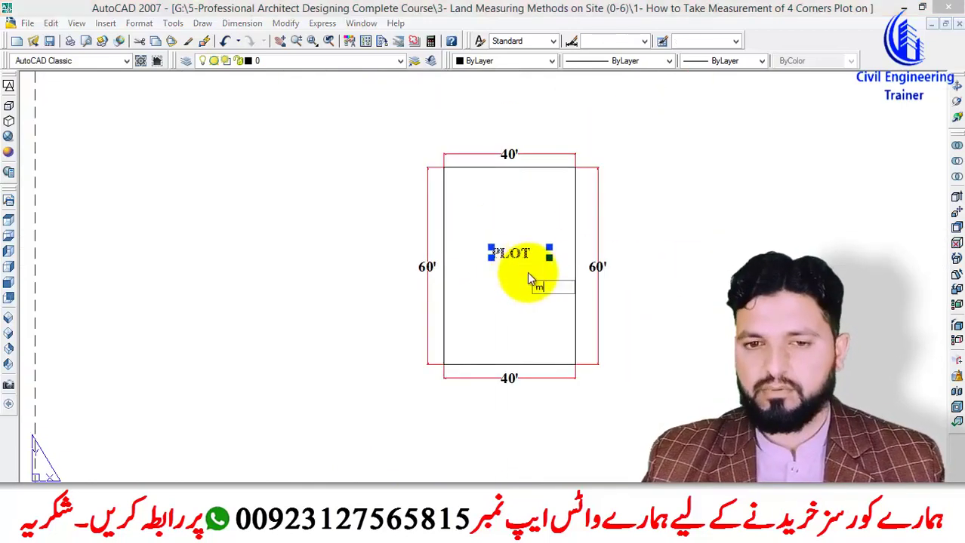
click(523, 263)
click(362, 292)
scroll(512, 252, up, 2)
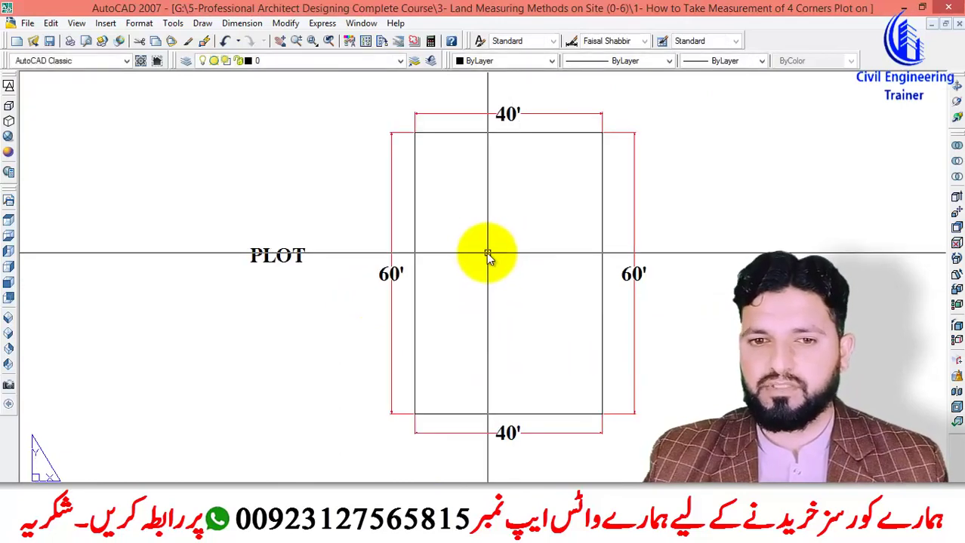
Step: Start an aligned dimension with the DAL command
text(dal)
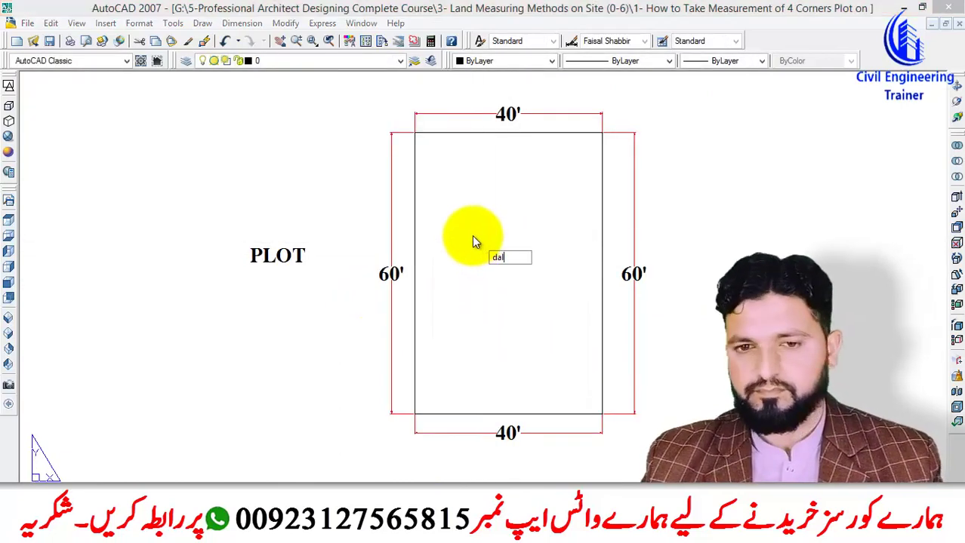
key(Return)
scroll(423, 143, up, 3)
scroll(438, 181, up, 2)
Step: Dimension the top-left to bottom-right diagonal of the first plot at 72'-1"
scroll(423, 218, up, 2)
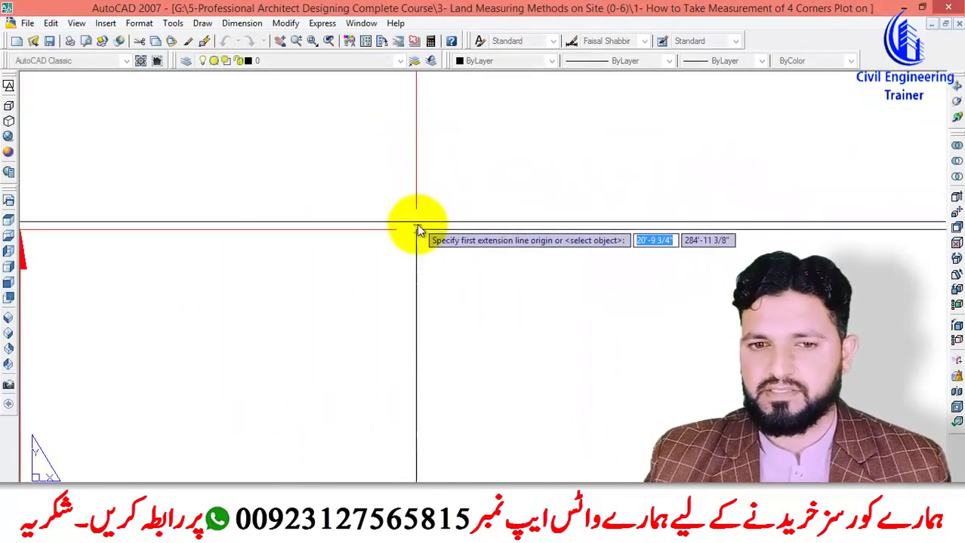
click(417, 227)
scroll(419, 223, down, 5)
scroll(407, 204, down, 2)
scroll(562, 424, up, 6)
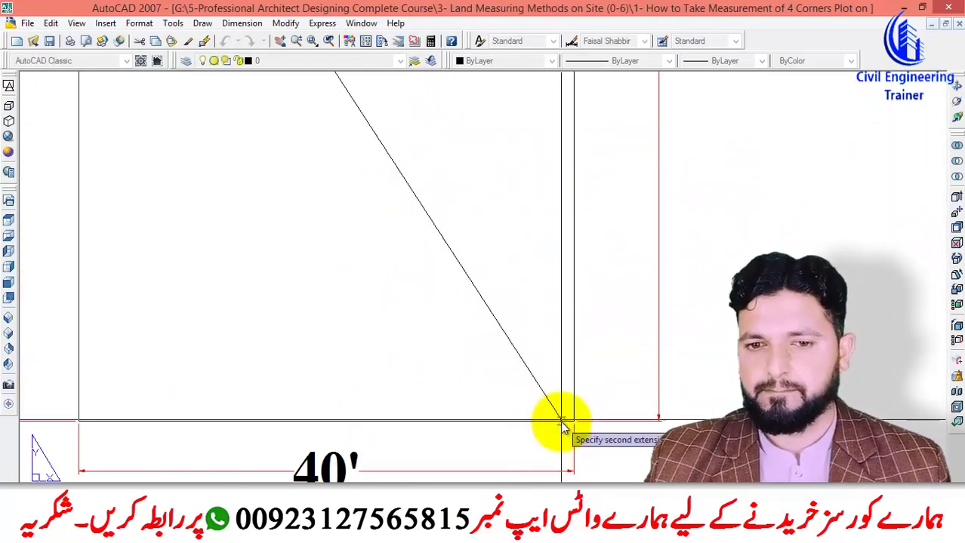
click(585, 402)
scroll(549, 367, down, 2)
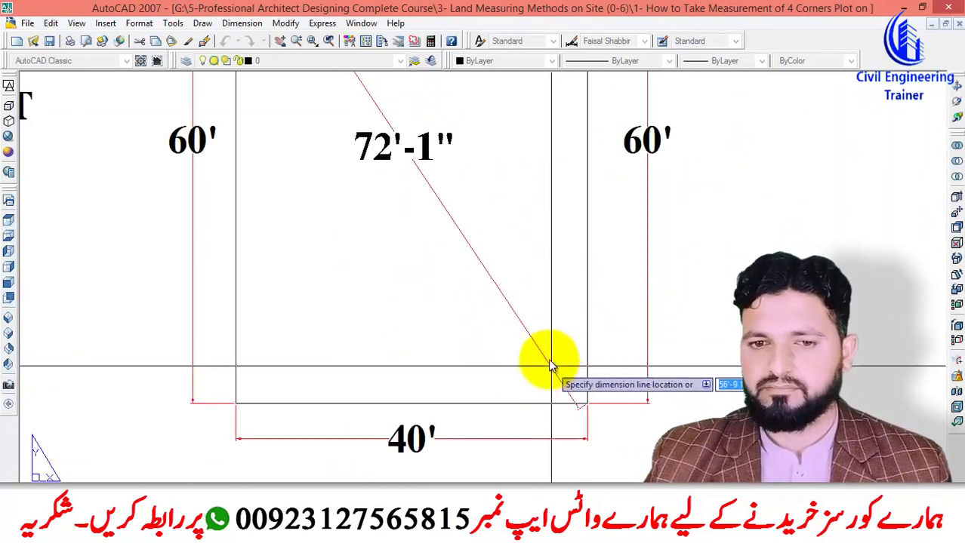
scroll(547, 359, down, 2)
scroll(536, 332, down, 3)
scroll(521, 302, up, 4)
scroll(529, 332, up, 2)
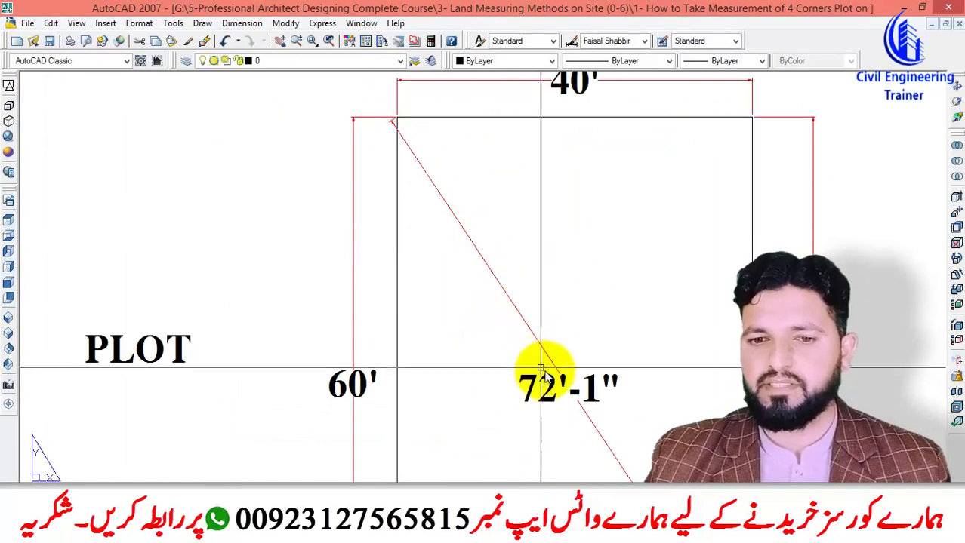
click(542, 370)
click(550, 381)
click(569, 388)
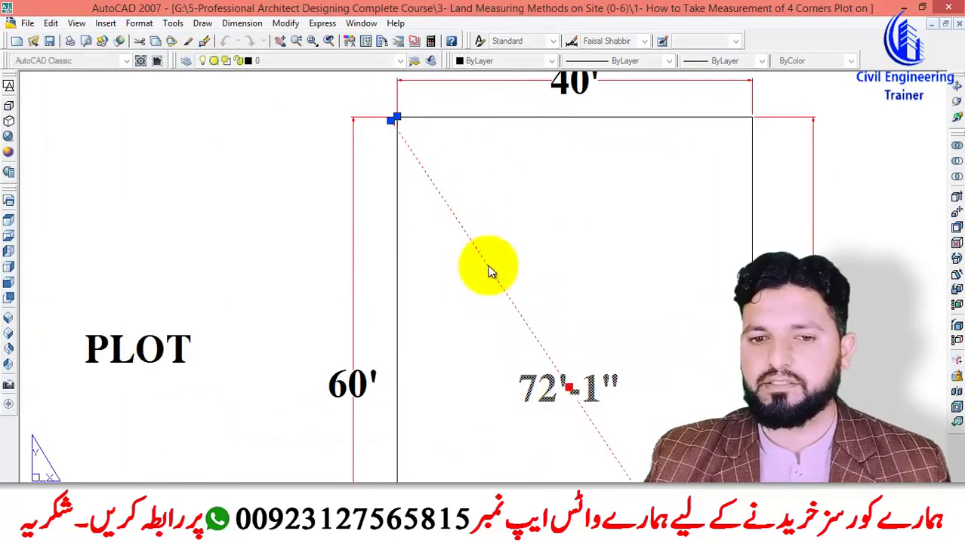
key(Escape)
scroll(495, 287, down, 3)
scroll(469, 333, up, 3)
scroll(452, 366, up, 3)
Step: Dimension the bottom-left to top-right diagonal at 72'-1" and move its text clear of the other label
key(Return)
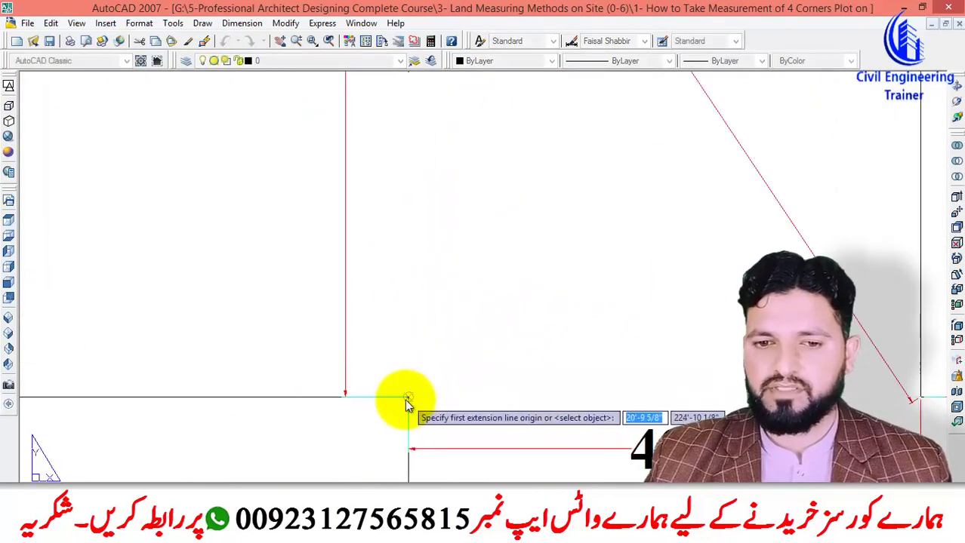
scroll(408, 397, up, 2)
click(409, 392)
scroll(423, 377, down, 3)
scroll(516, 280, down, 2)
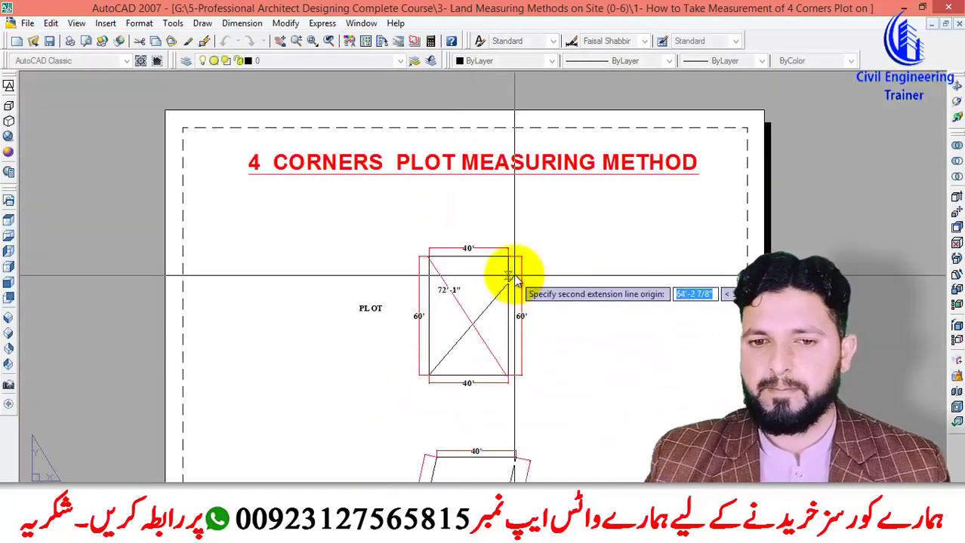
scroll(516, 279, up, 3)
scroll(509, 275, up, 2)
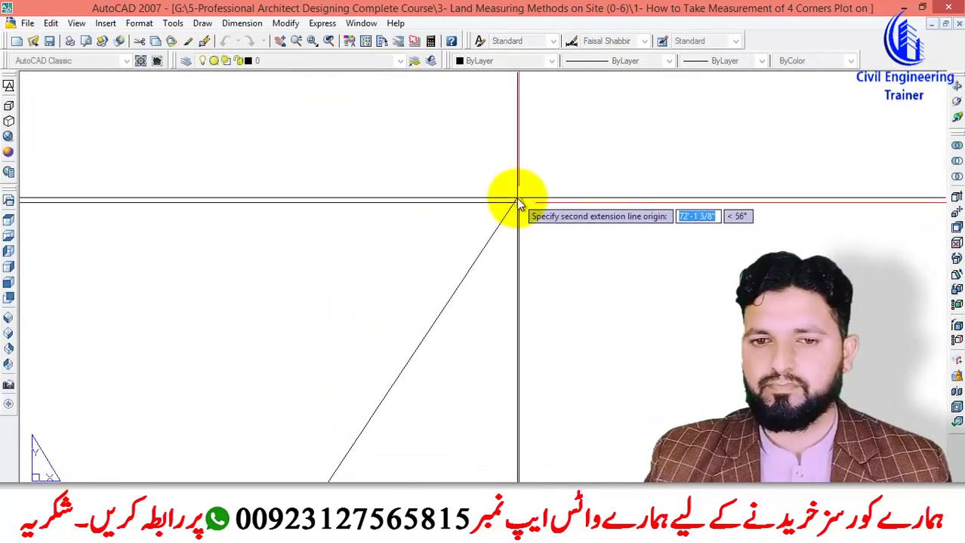
click(517, 209)
scroll(473, 269, down, 3)
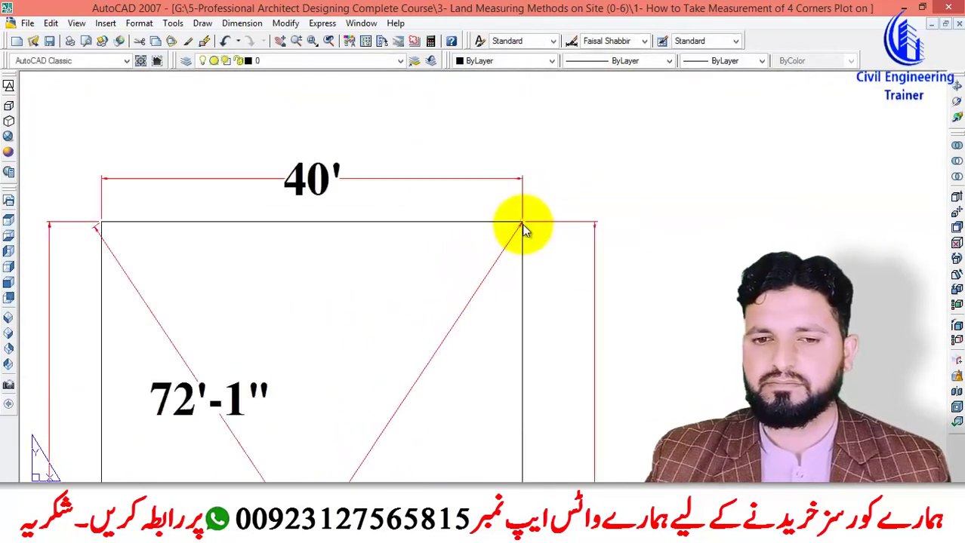
scroll(523, 222, down, 5)
scroll(499, 262, up, 3)
scroll(500, 215, up, 2)
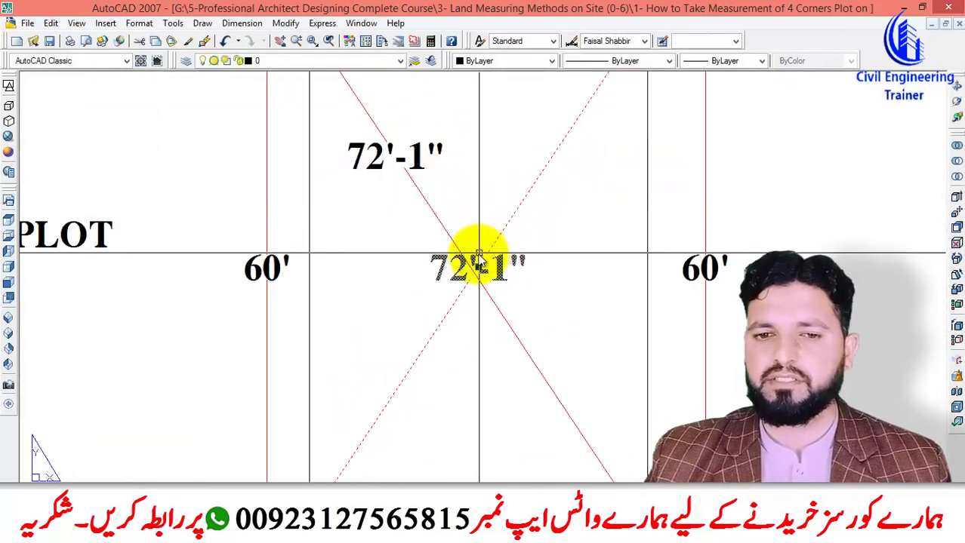
click(476, 261)
click(478, 268)
click(516, 216)
scroll(519, 253, down, 2)
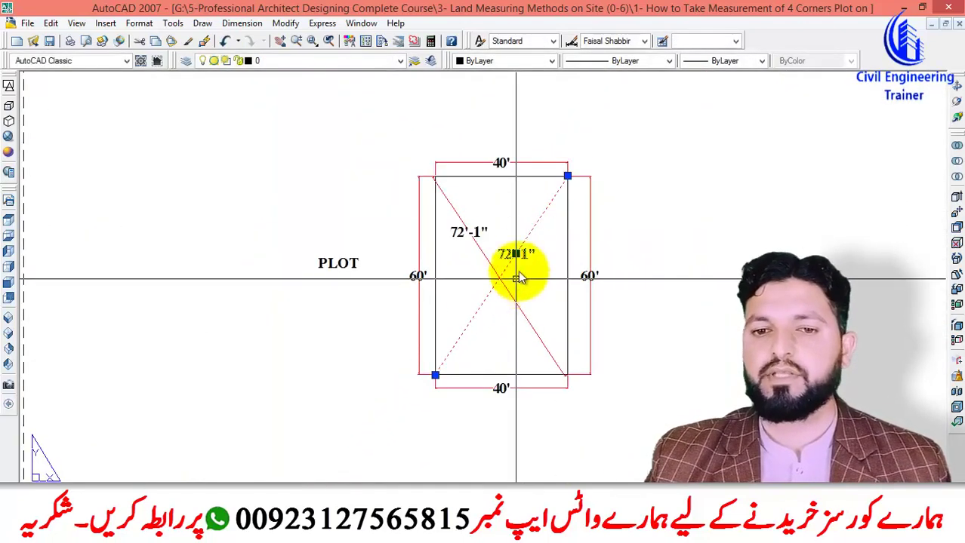
key(Escape)
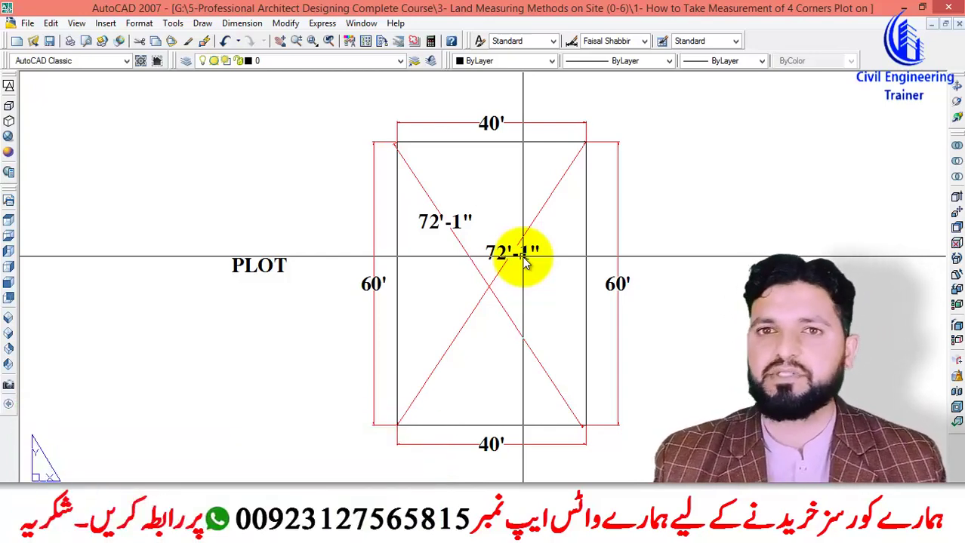
scroll(529, 214, up, 1)
scroll(461, 205, up, 1)
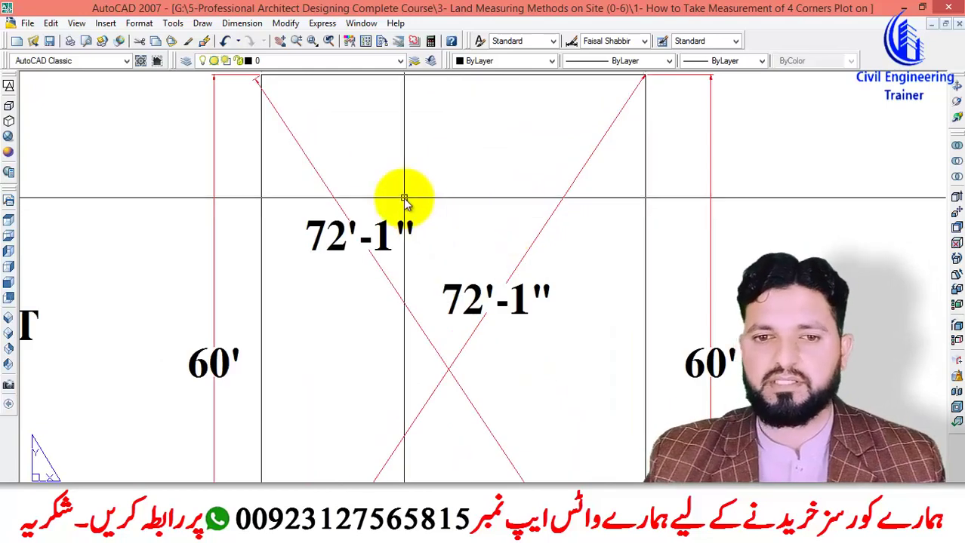
scroll(400, 227, up, 1)
scroll(370, 242, up, 1)
scroll(340, 211, down, 3)
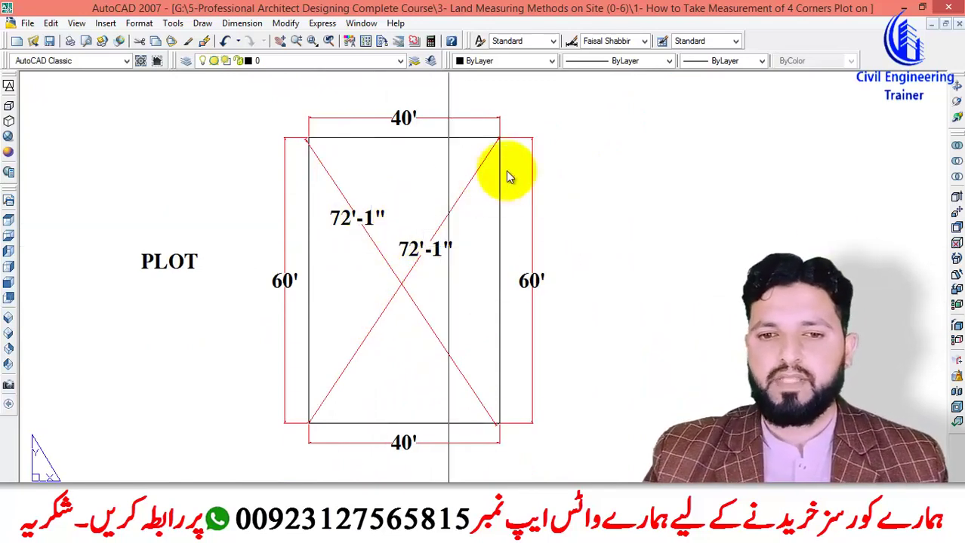
scroll(513, 173, down, 5)
scroll(509, 300, up, 5)
scroll(500, 338, up, 2)
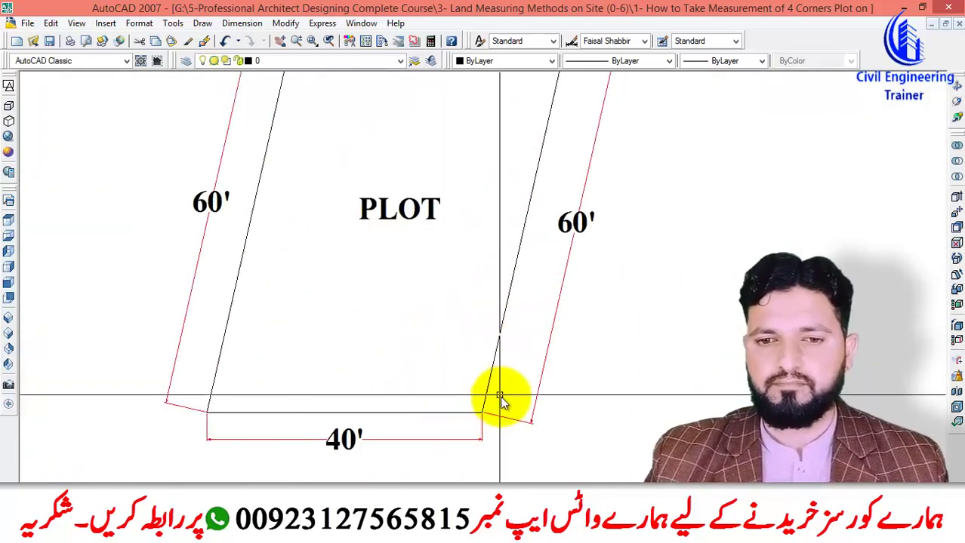
scroll(500, 398, down, 1)
scroll(511, 313, up, 2)
scroll(461, 312, down, 6)
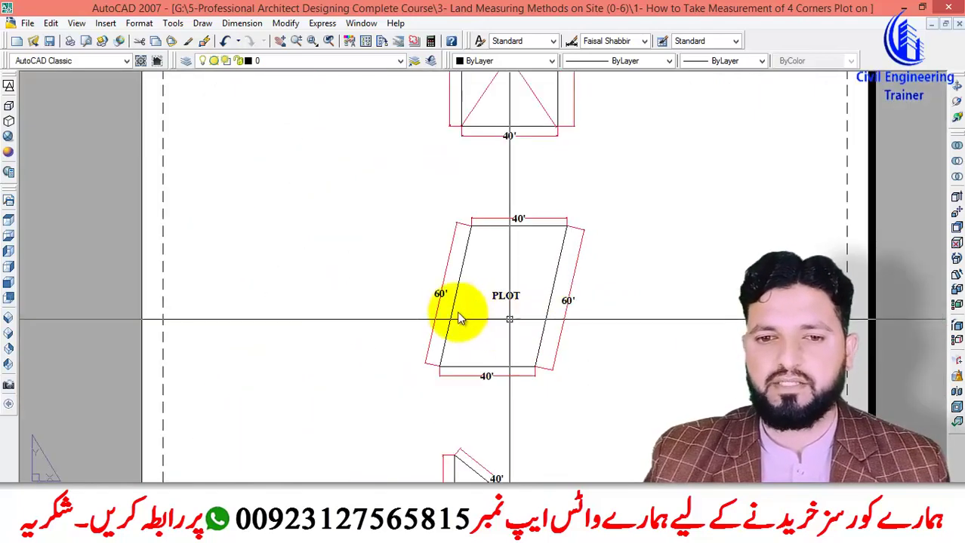
scroll(444, 287, up, 5)
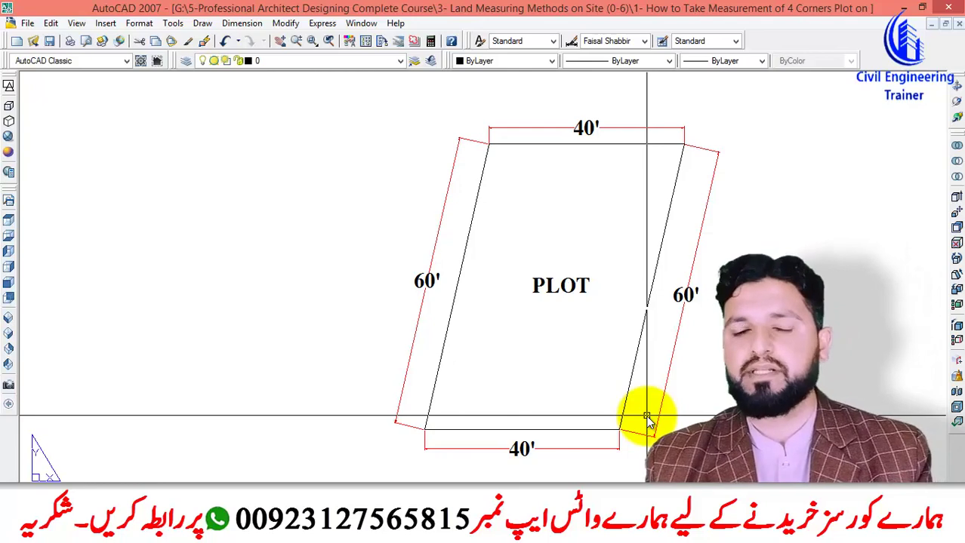
Step: Move the slanted plot's PLOT label to the left of the plot
click(570, 290)
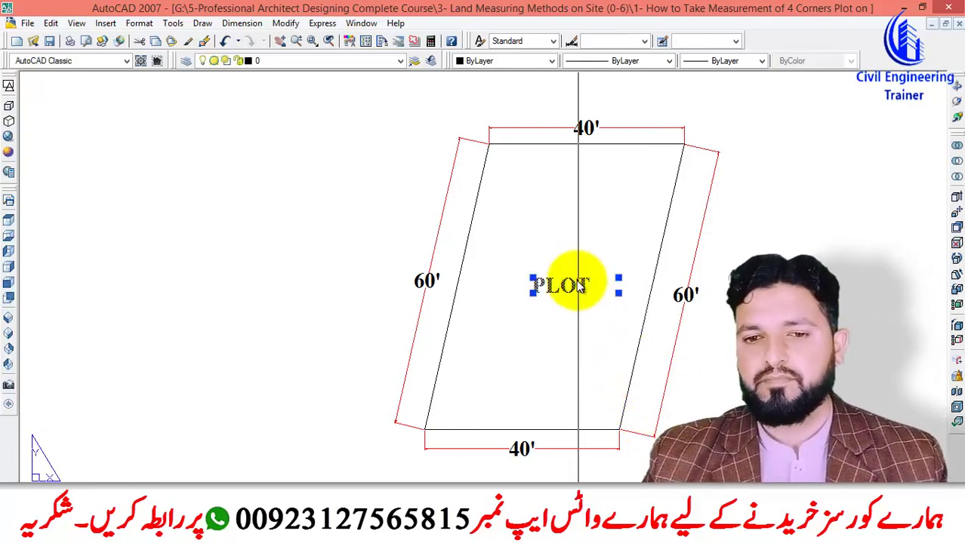
text(m)
key(Return)
click(573, 299)
click(340, 306)
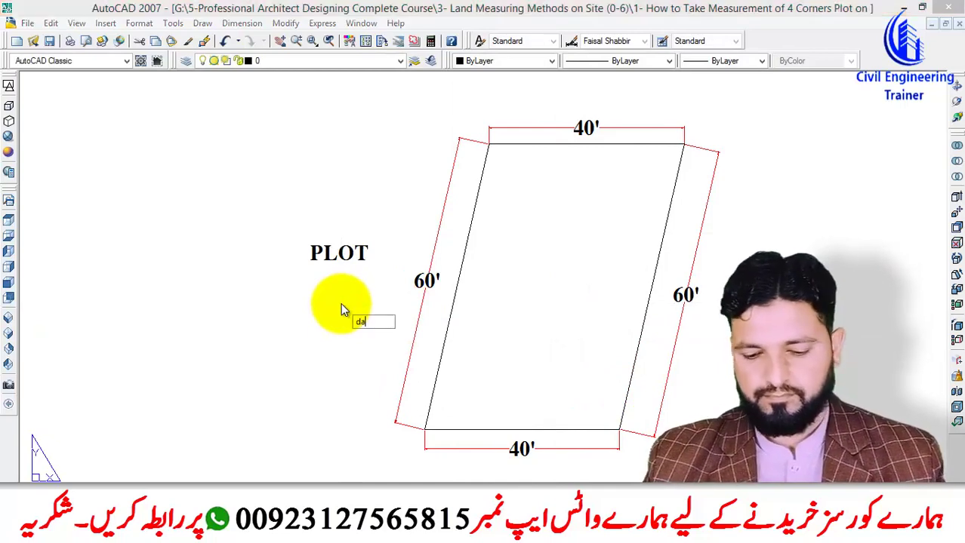
Step: Dimension the top-left to bottom-right diagonal of the slanted plot at 64'-4"
text(dal)
key(Return)
scroll(491, 143, up, 5)
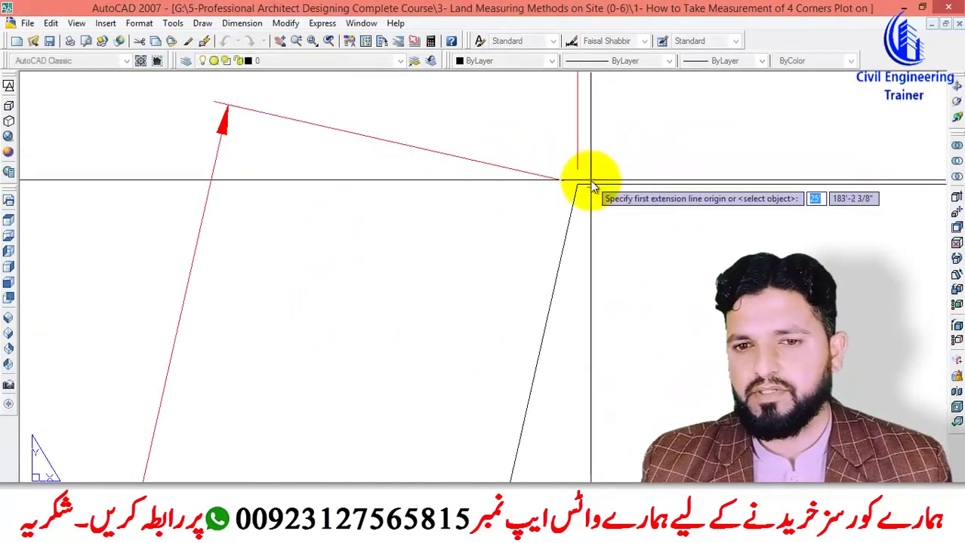
click(578, 185)
scroll(577, 185, down, 3)
scroll(560, 161, down, 3)
scroll(594, 280, up, 5)
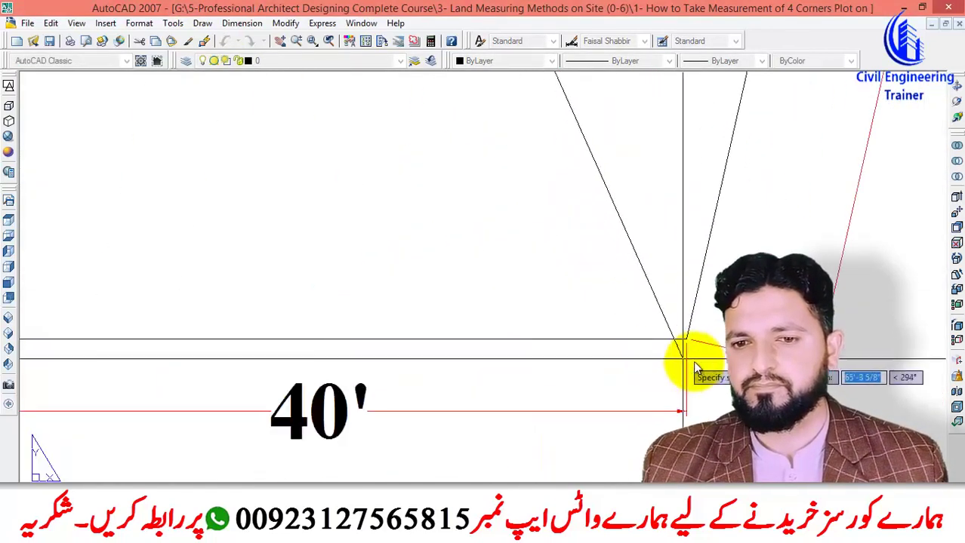
scroll(700, 366, up, 2)
click(646, 442)
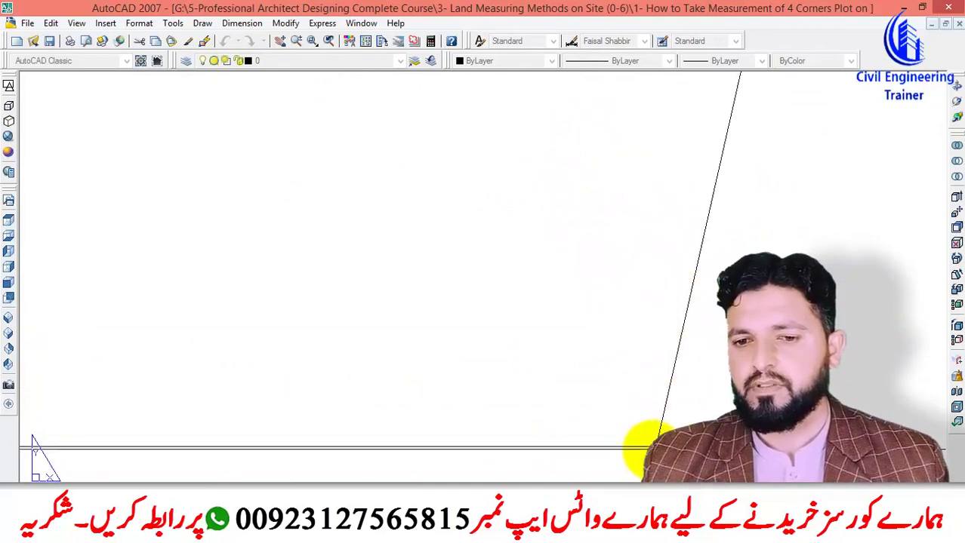
click(617, 364)
scroll(593, 328, down, 3)
scroll(474, 341, up, 4)
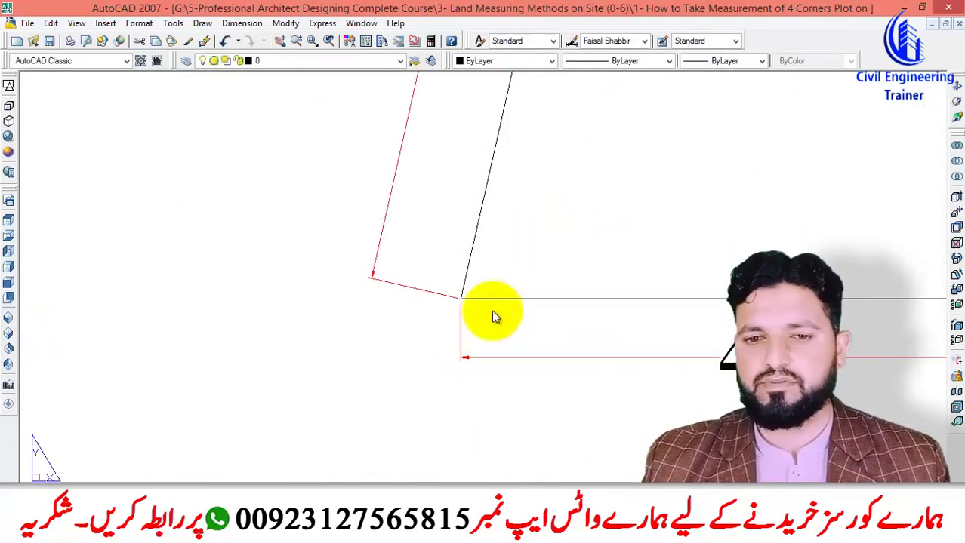
scroll(492, 317, up, 2)
Step: Dimension the bottom-left to top-right diagonal of the slanted plot at 79'-1"
key(Return)
click(399, 291)
scroll(399, 301, down, 3)
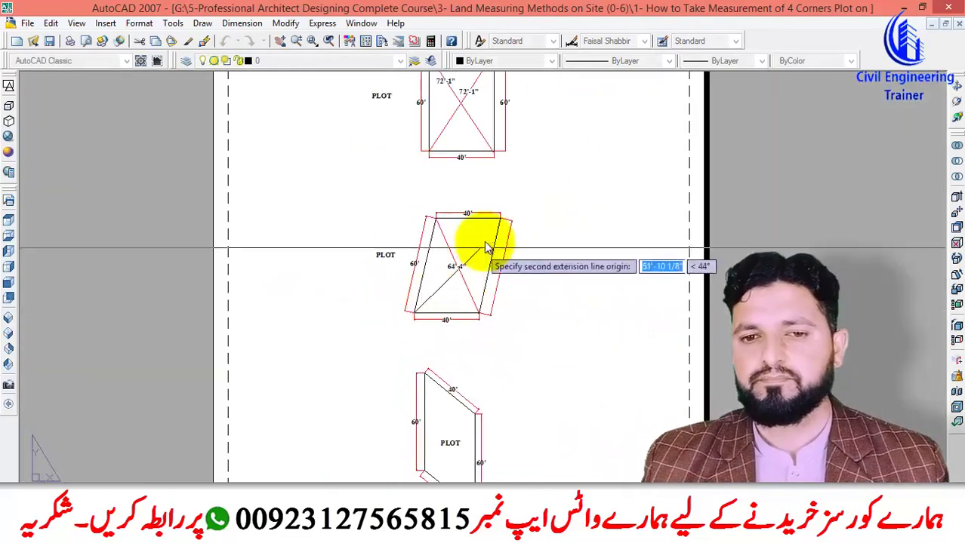
scroll(498, 226, up, 4)
scroll(499, 223, up, 2)
click(545, 171)
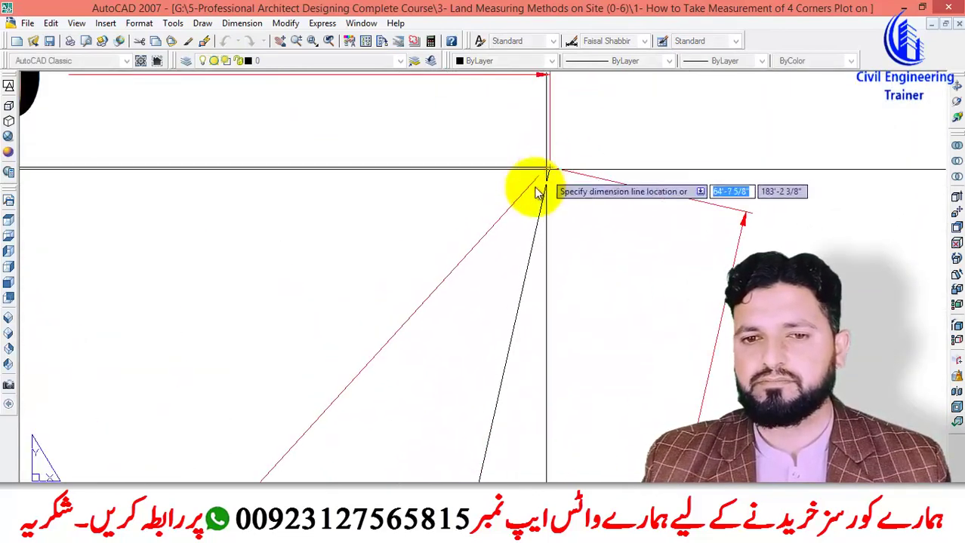
key(Escape)
Step: Grip-move the 79'-1" and 64'-4" dimension texts apart so neither overlaps
scroll(504, 217, down, 5)
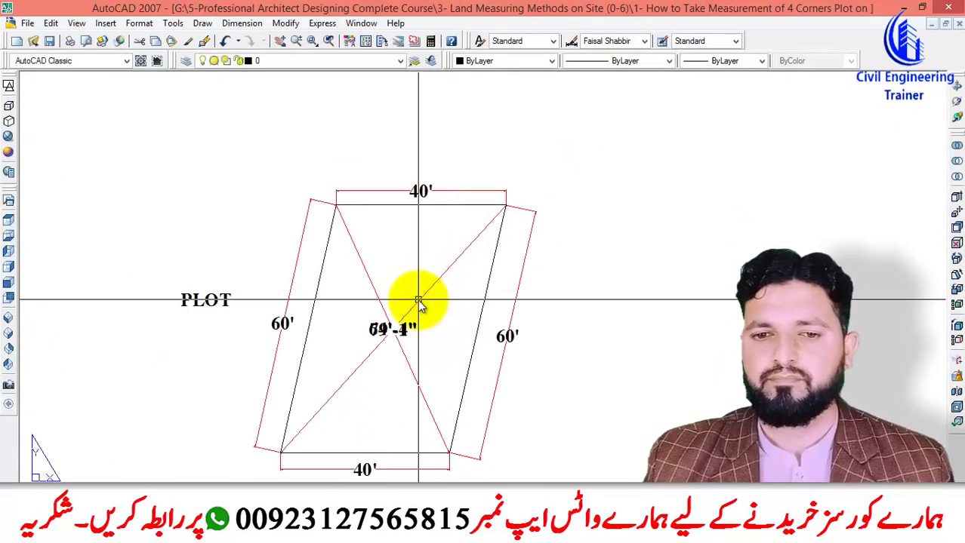
click(418, 303)
click(392, 329)
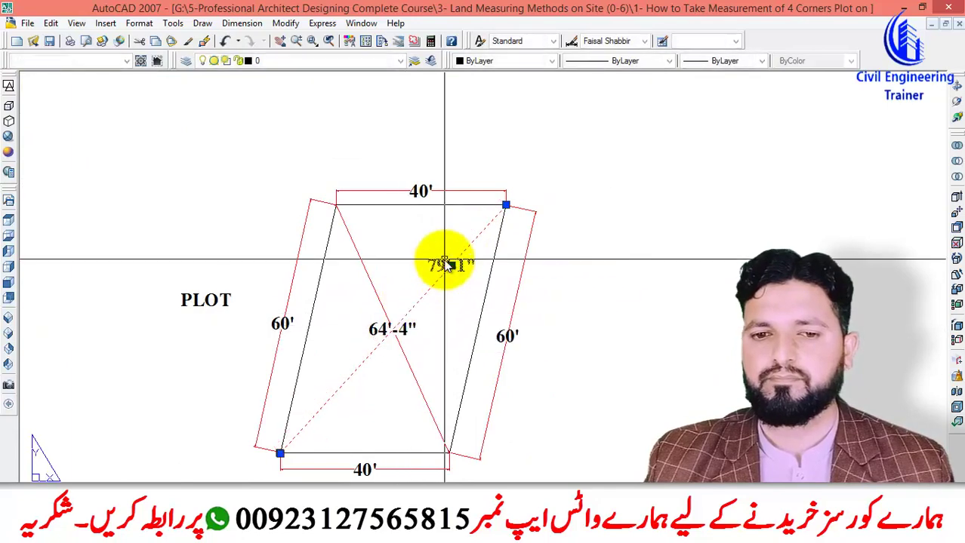
click(451, 265)
click(394, 329)
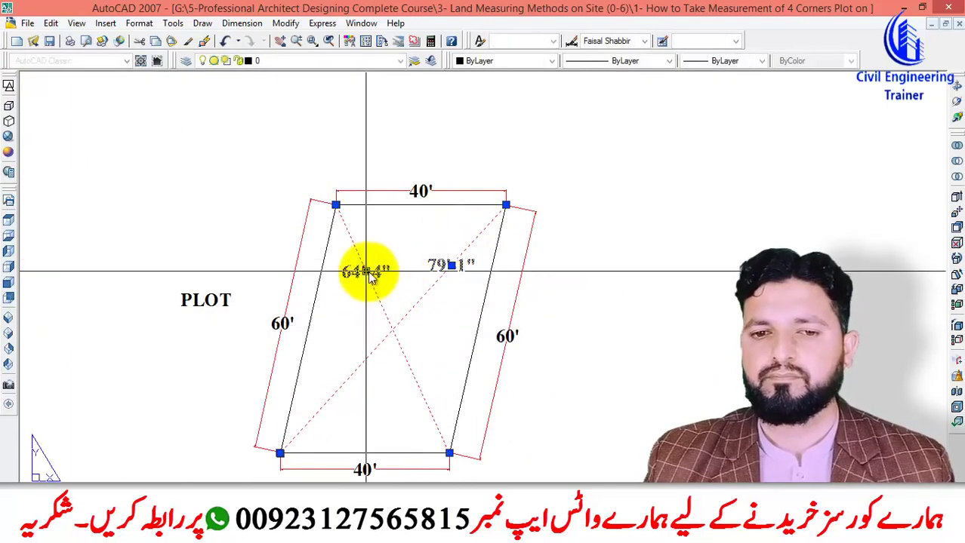
click(364, 272)
scroll(448, 302, down, 5)
scroll(449, 302, up, 3)
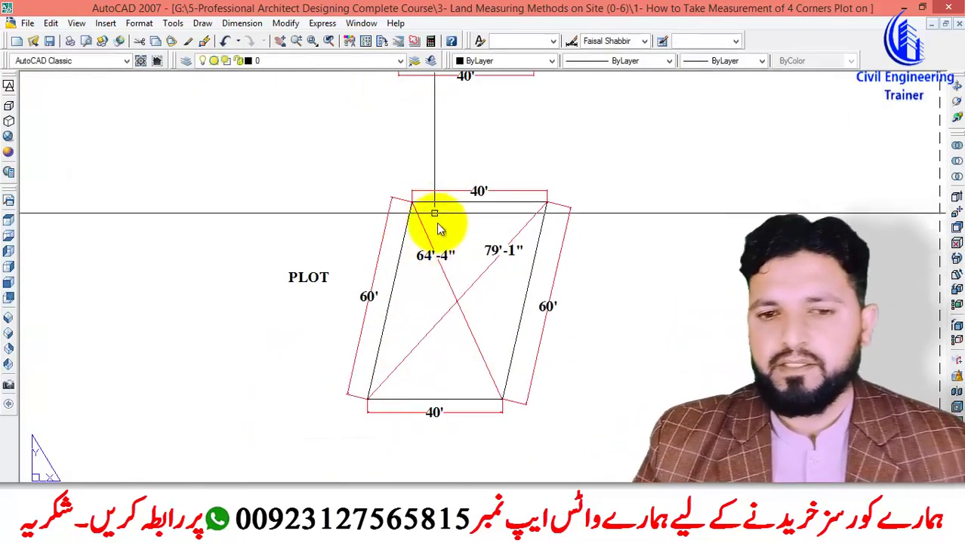
scroll(442, 270, up, 4)
Step: Zoom around the slanted plot to review its 64'-4" and 79'-1" diagonal labels
scroll(441, 271, down, 2)
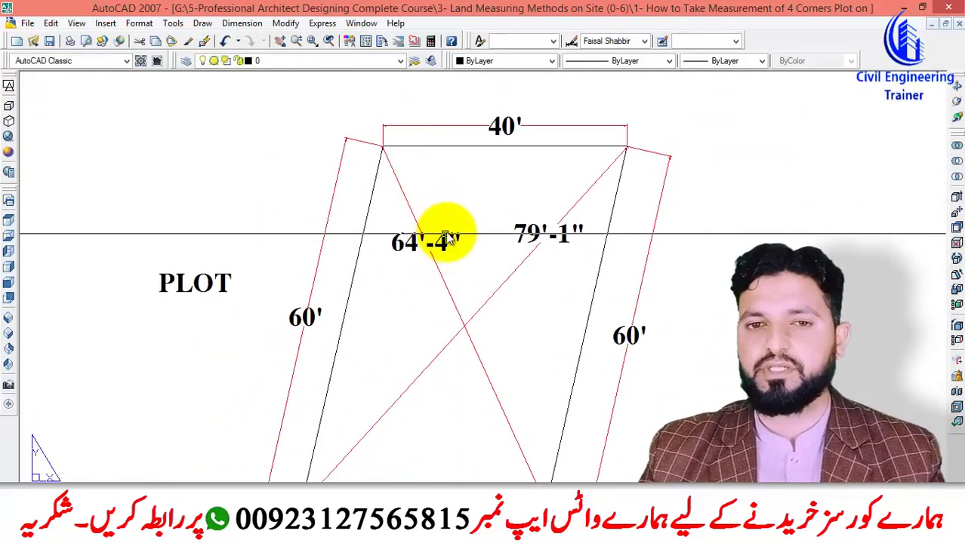
scroll(446, 238, down, 3)
scroll(521, 221, up, 5)
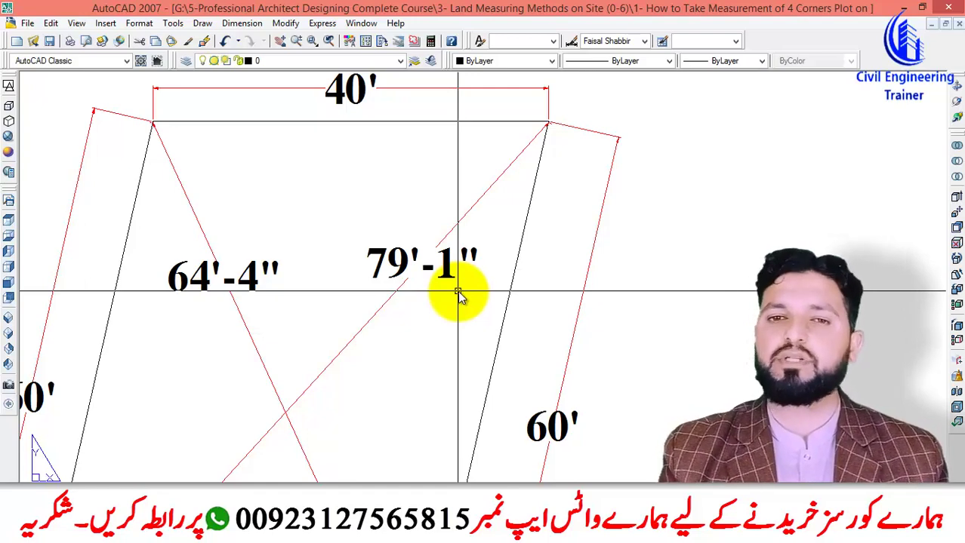
scroll(480, 300, down, 3)
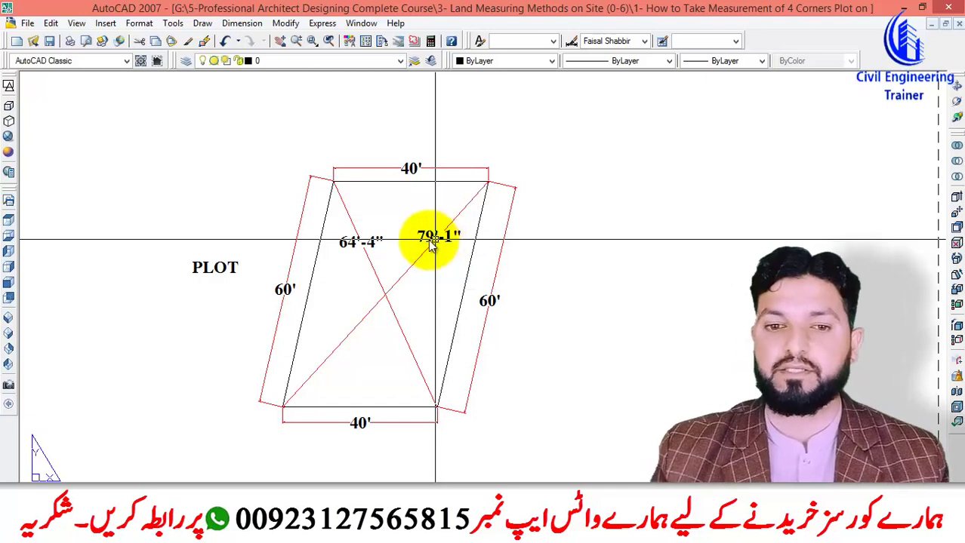
scroll(702, 173, down, 2)
Step: Add an aligned (DAL) dimension across the lower plot from its lower-left to upper-right corner
scroll(502, 249, up, 2)
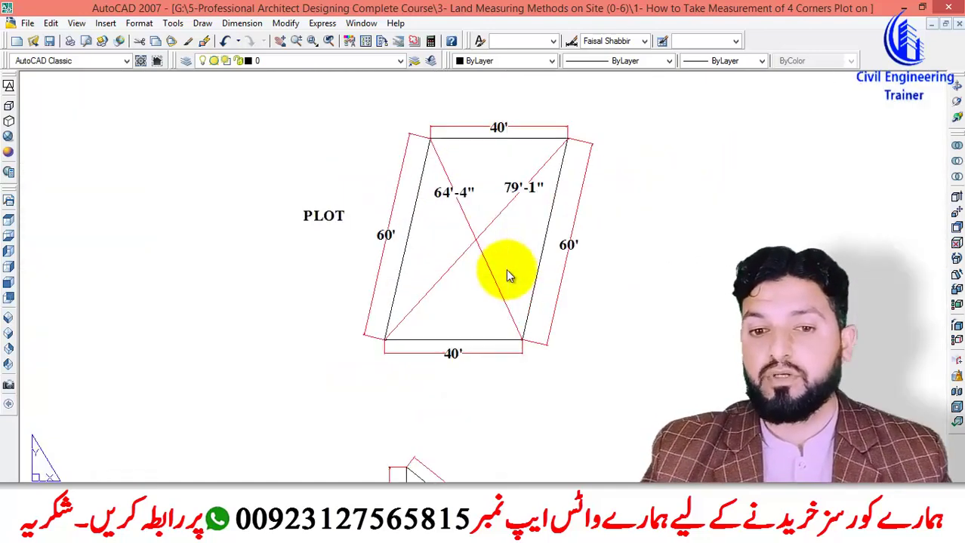
scroll(482, 217, up, 1)
scroll(478, 205, down, 4)
scroll(482, 291, up, 1)
scroll(485, 321, down, 2)
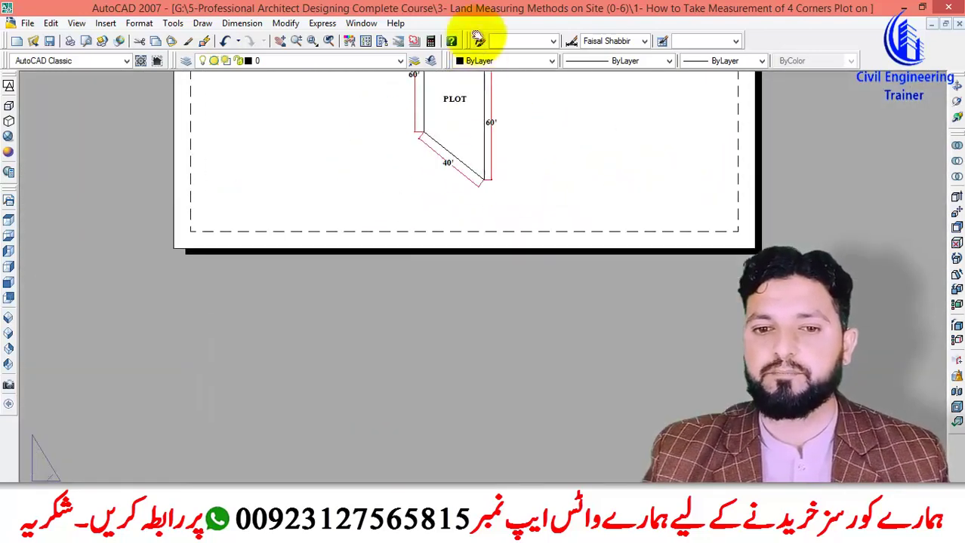
scroll(452, 177, up, 2)
scroll(491, 404, up, 1)
scroll(501, 394, up, 2)
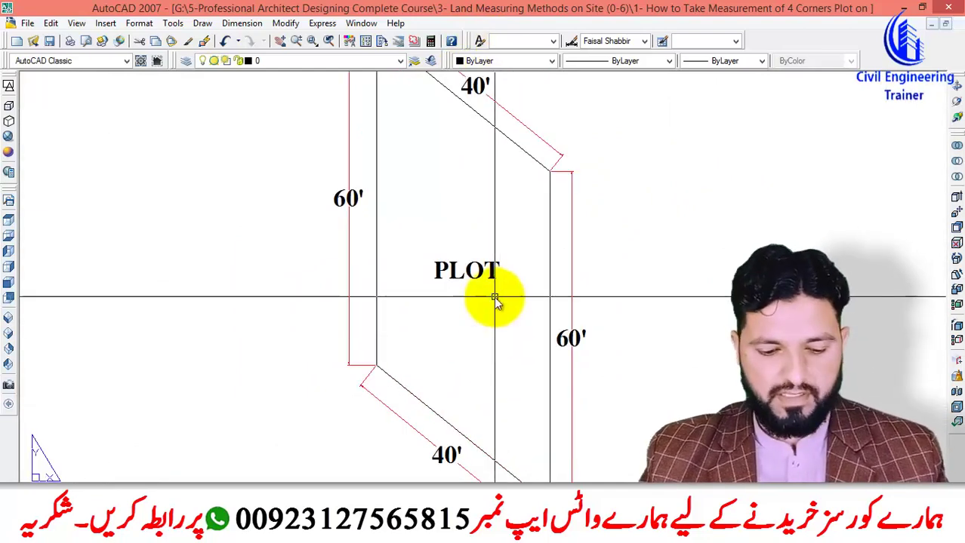
text(dal)
key(Return)
scroll(400, 378, up, 2)
scroll(381, 369, down, 1)
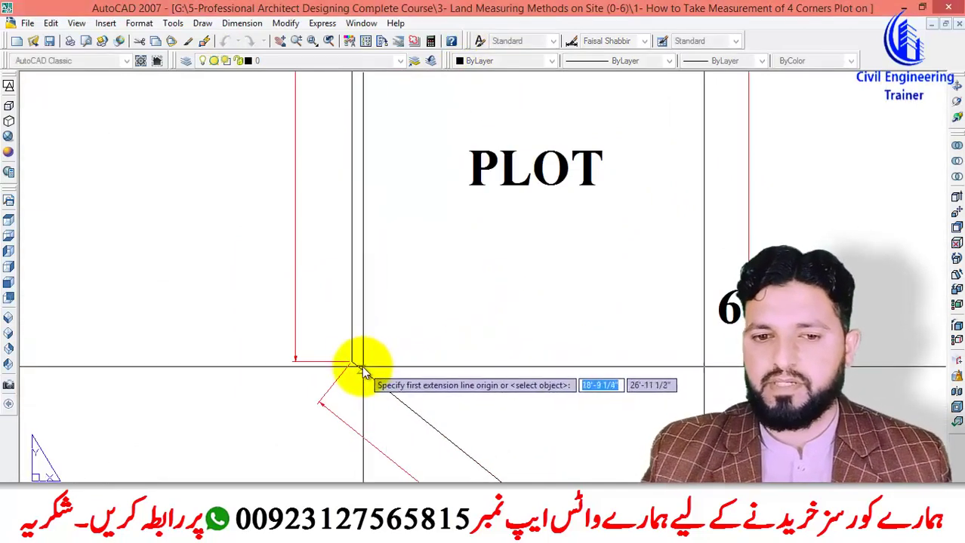
click(352, 361)
scroll(469, 254, down, 3)
scroll(536, 192, up, 3)
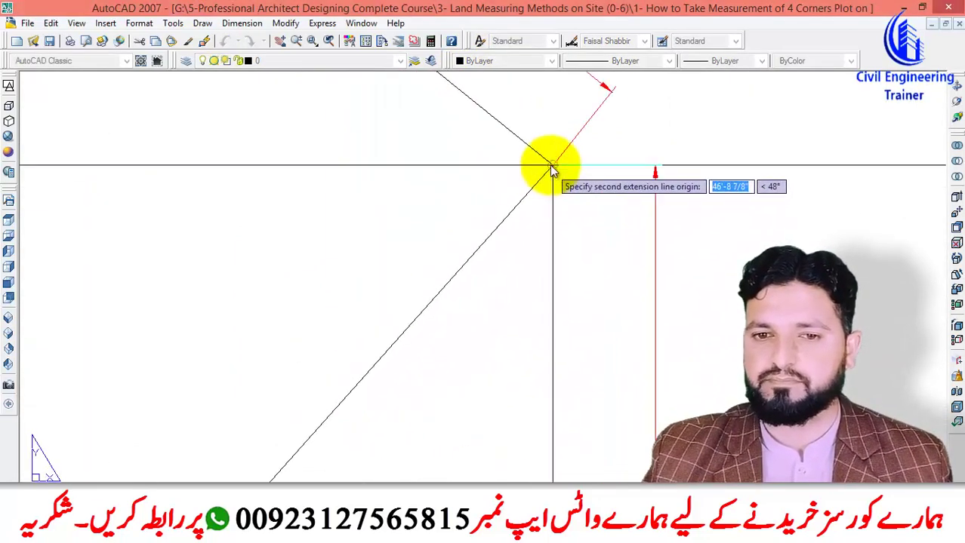
click(551, 162)
scroll(474, 287, down, 2)
scroll(491, 236, down, 3)
scroll(495, 236, up, 3)
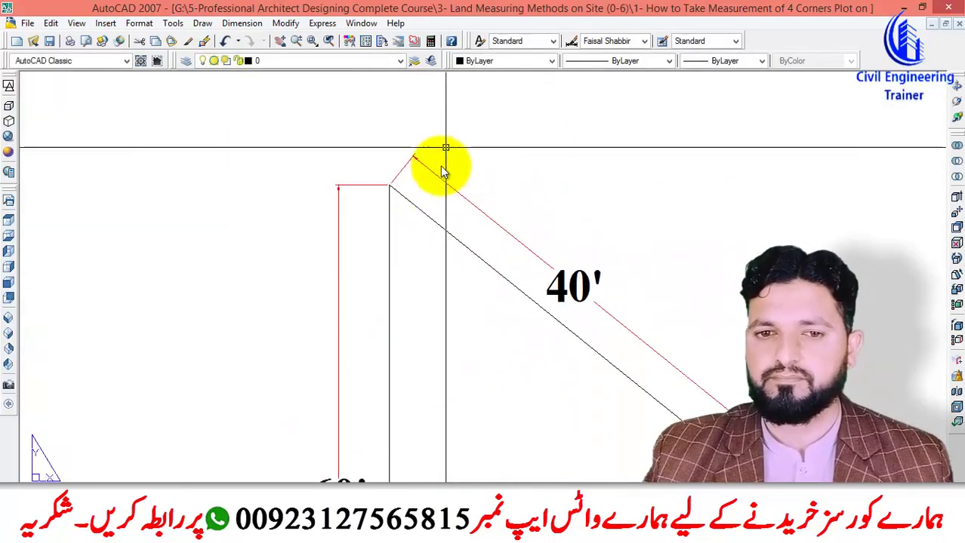
scroll(374, 198, up, 1)
Step: Dimension the other diagonal, upper-left to lower-right corner, placing it alongside the line
key(Return)
click(351, 161)
scroll(370, 139, down, 3)
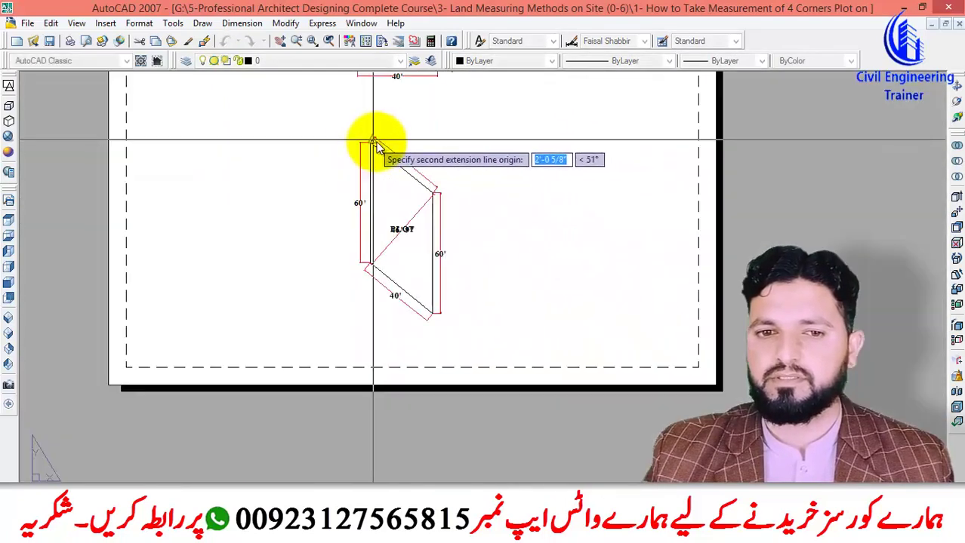
scroll(399, 210, down, 2)
scroll(376, 204, up, 3)
scroll(343, 198, up, 2)
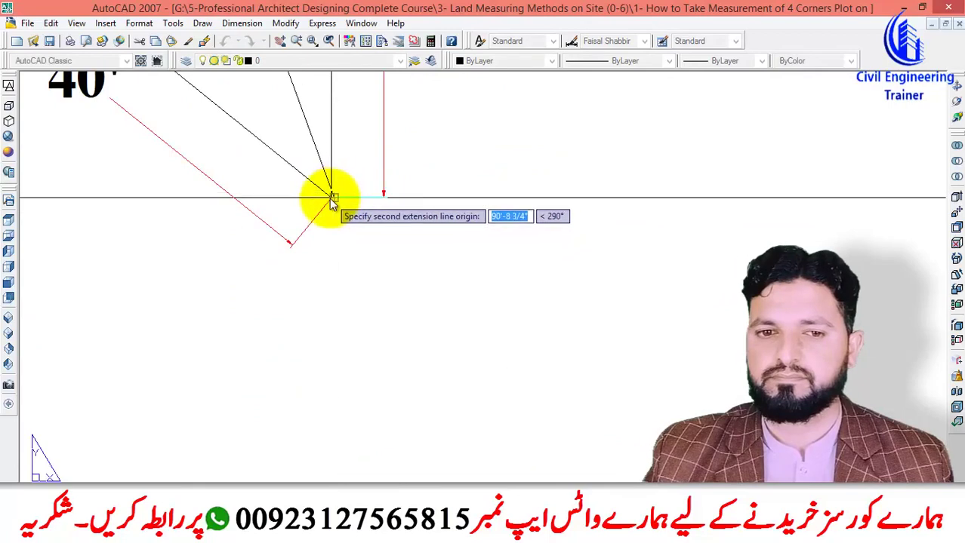
click(330, 198)
scroll(366, 250, down, 3)
scroll(404, 260, up, 2)
click(404, 260)
mouse_move(404, 260)
middle_down()
mouse_move(564, 280)
mouse_move(465, 319)
mouse_move(504, 261)
middle_up()
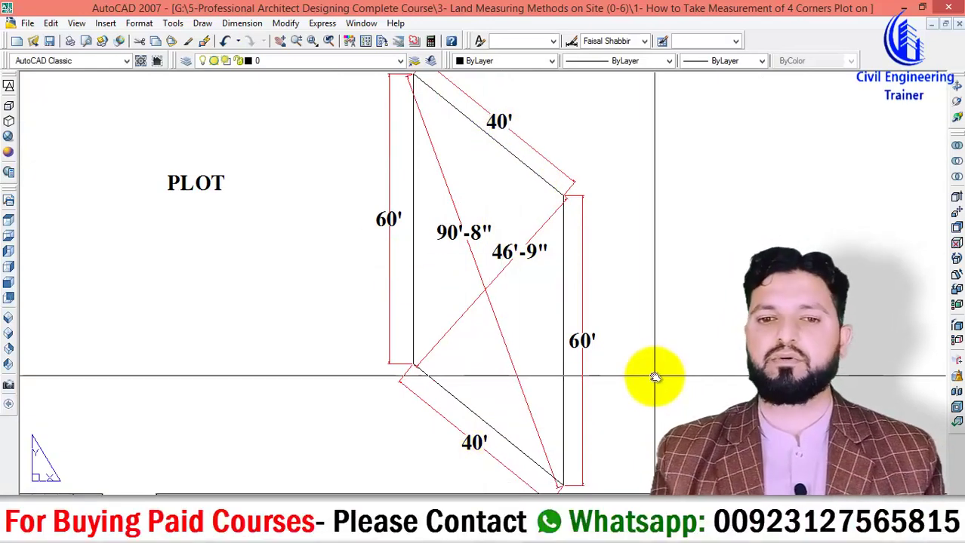
scroll(522, 281, up, 3)
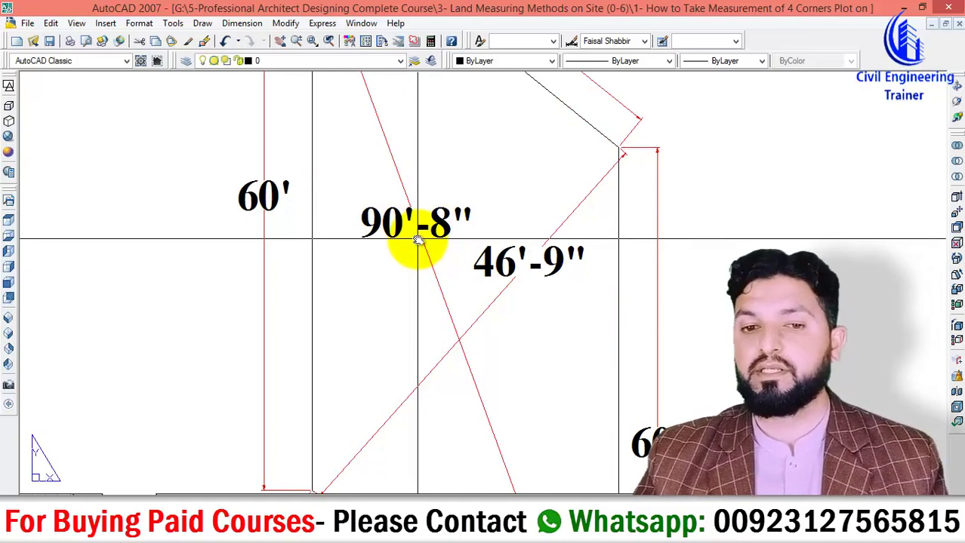
scroll(438, 215, down, 2)
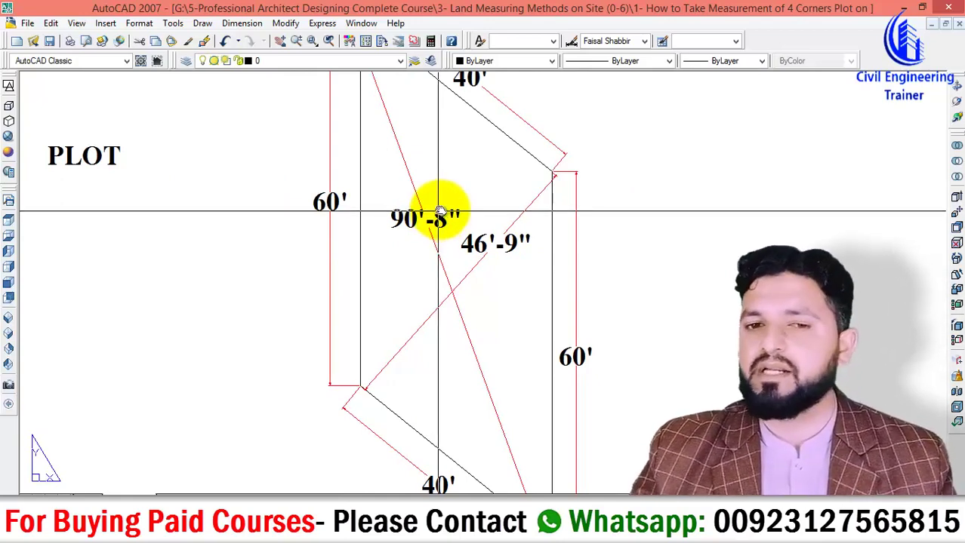
scroll(439, 214, down, 5)
scroll(451, 292, down, 3)
scroll(455, 238, up, 3)
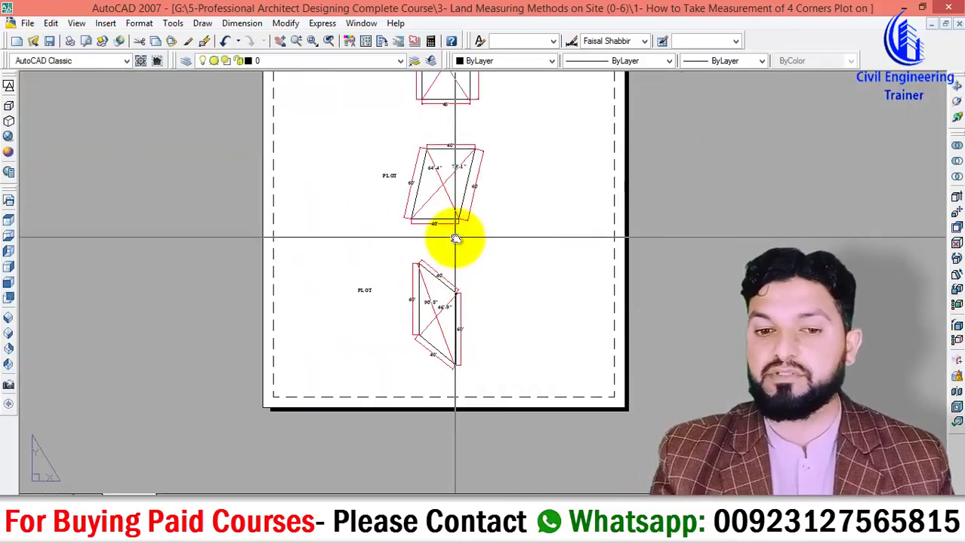
scroll(491, 302, up, 4)
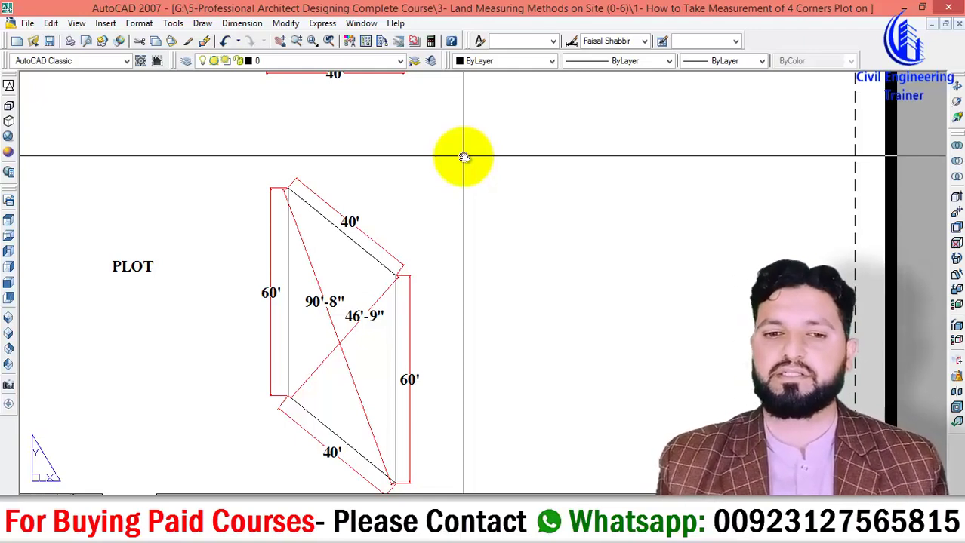
scroll(332, 324, down, 5)
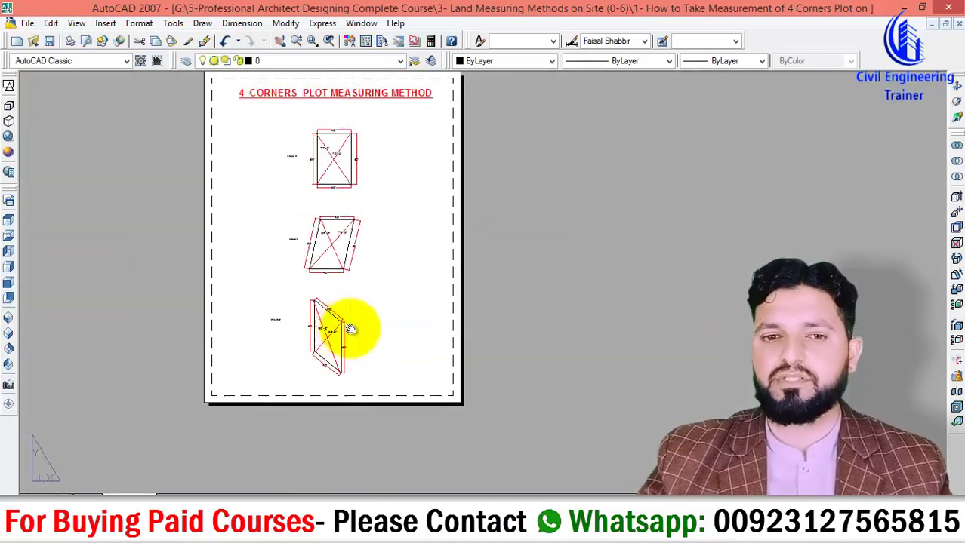
scroll(341, 320, up, 2)
scroll(341, 319, down, 1)
scroll(351, 287, up, 1)
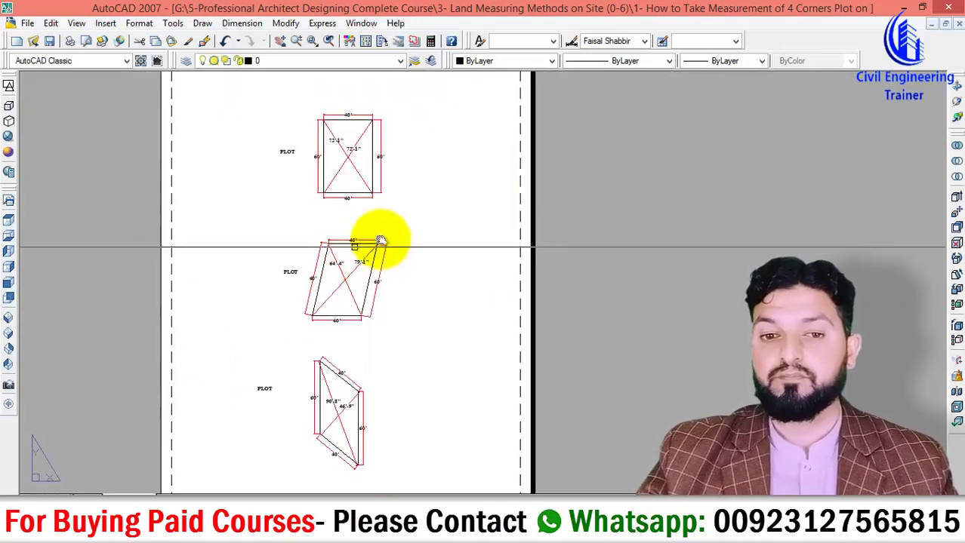
scroll(430, 211, down, 1)
scroll(423, 141, down, 2)
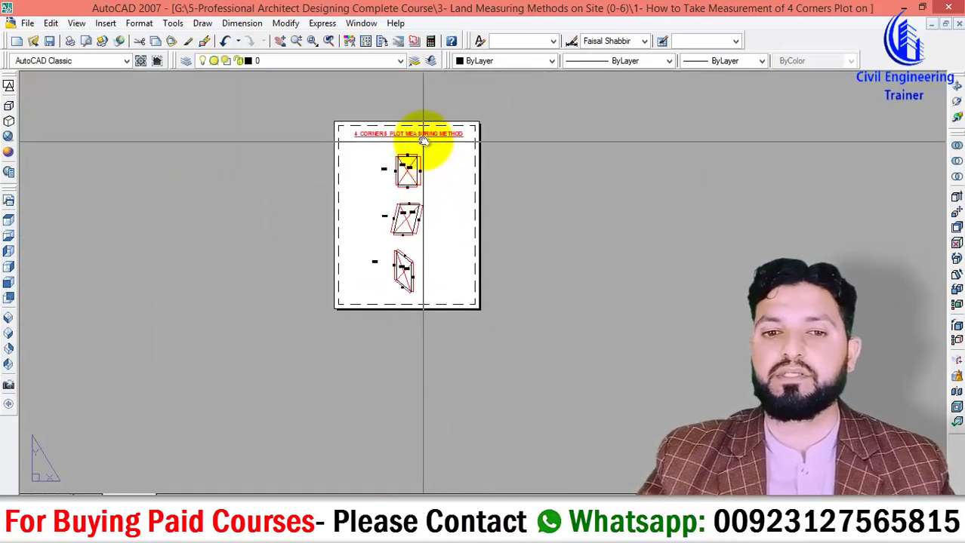
scroll(423, 140, up, 3)
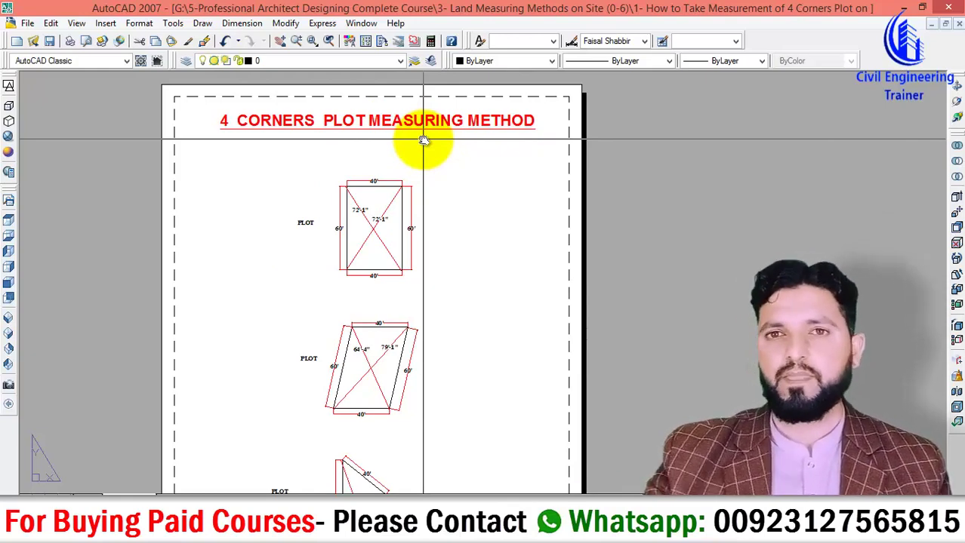
scroll(446, 252, down, 3)
scroll(435, 258, up, 2)
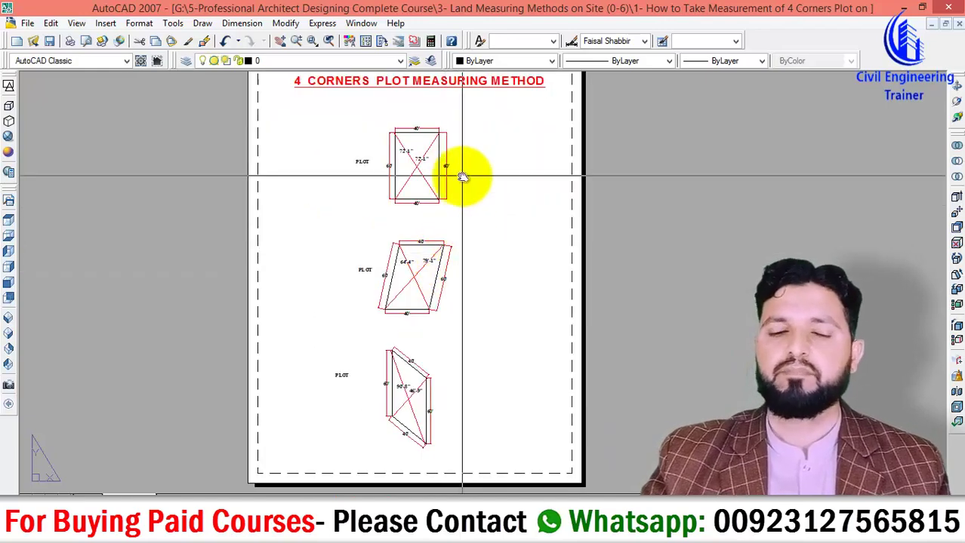
scroll(447, 172, up, 3)
scroll(422, 157, down, 2)
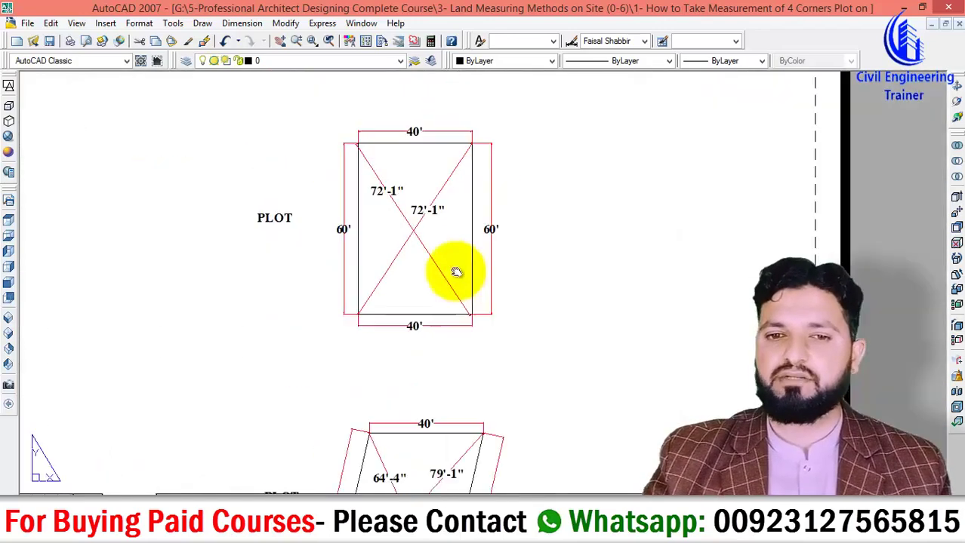
scroll(452, 271, down, 1)
scroll(426, 230, up, 2)
scroll(420, 230, down, 3)
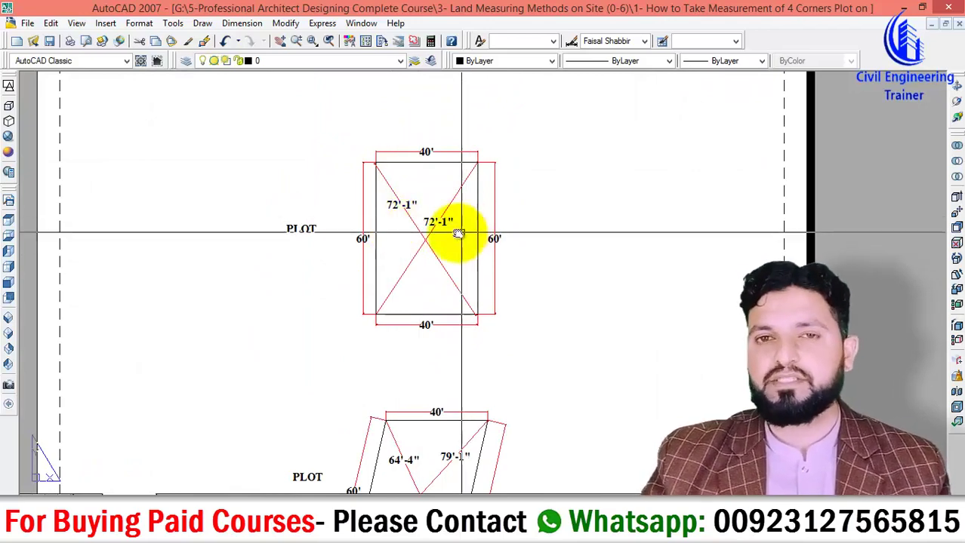
scroll(440, 195, down, 2)
scroll(441, 196, down, 3)
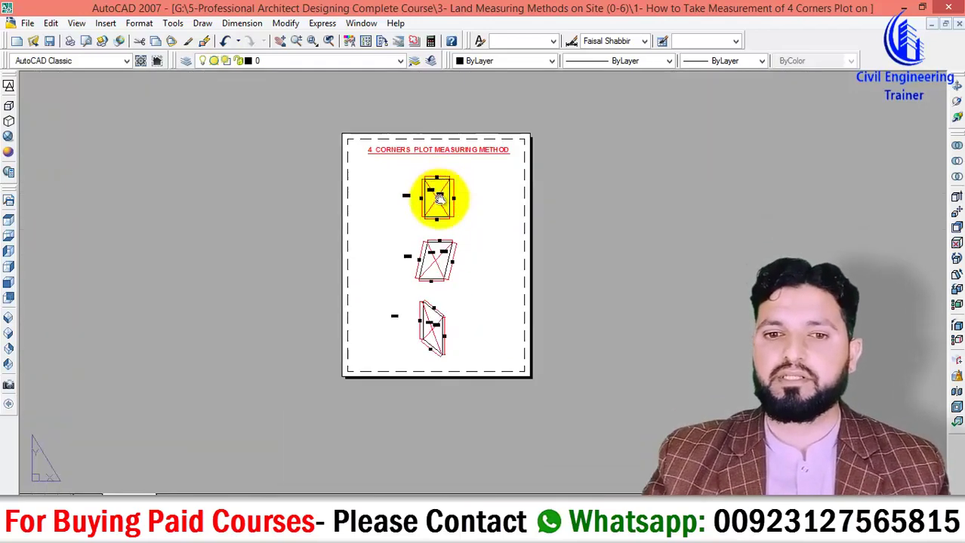
scroll(440, 274, up, 3)
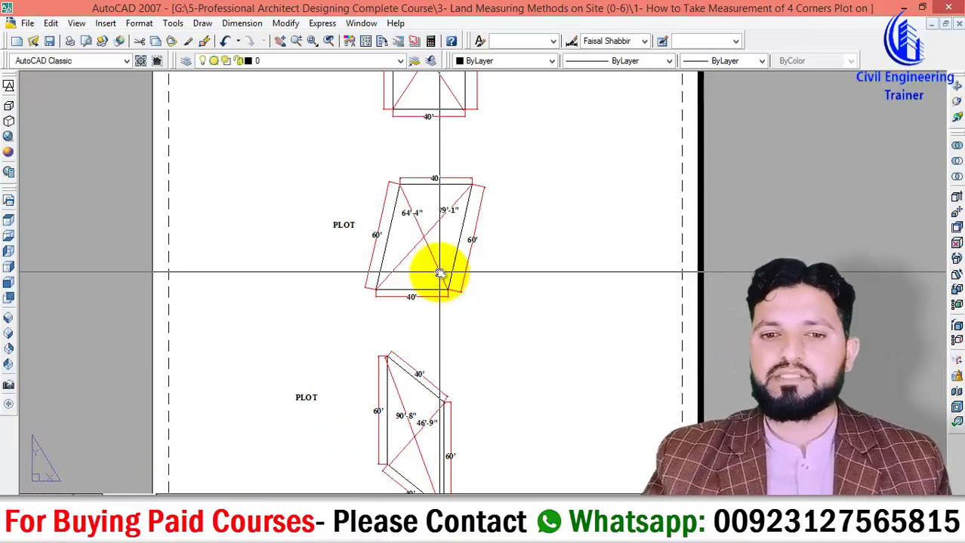
scroll(445, 273, down, 4)
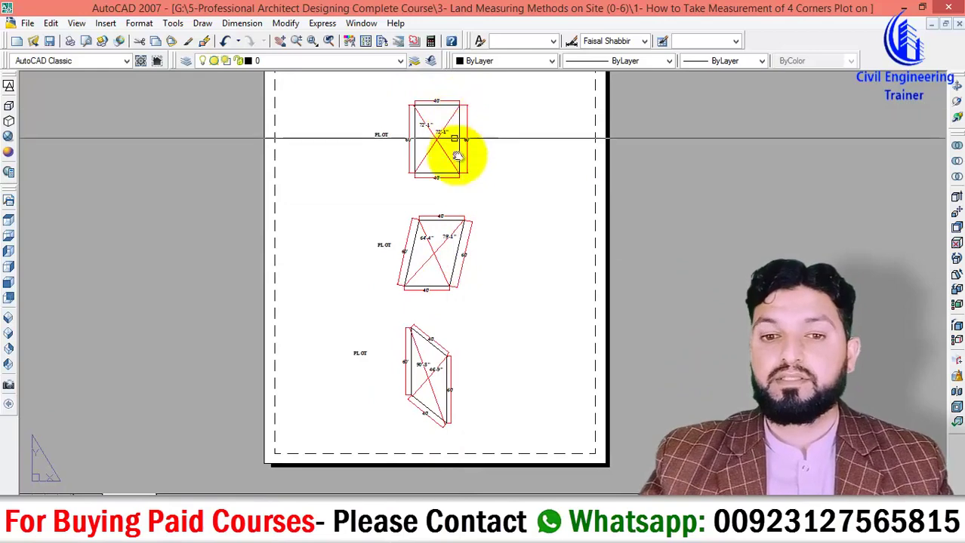
scroll(461, 151, down, 2)
scroll(476, 162, up, 1)
middle_drag(463, 204, 449, 192)
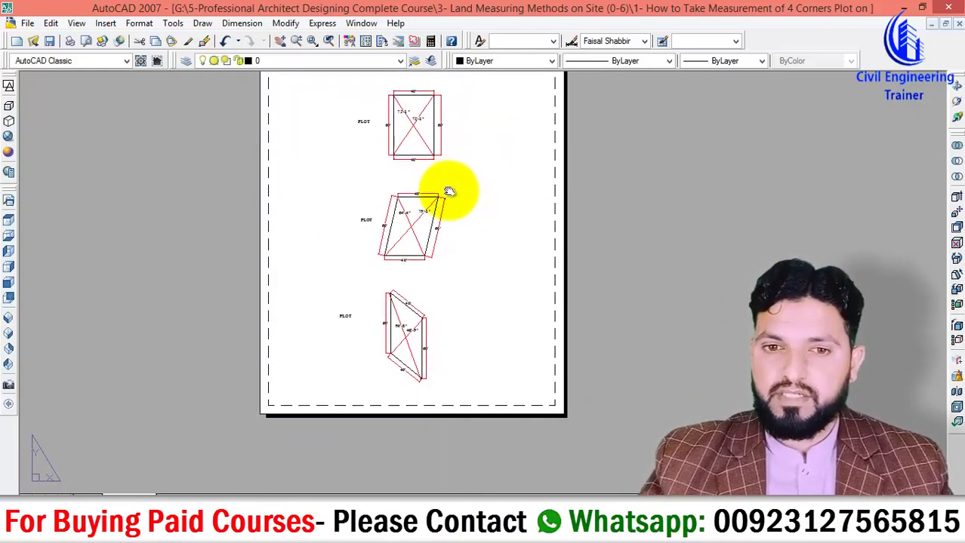
scroll(426, 120, up, 5)
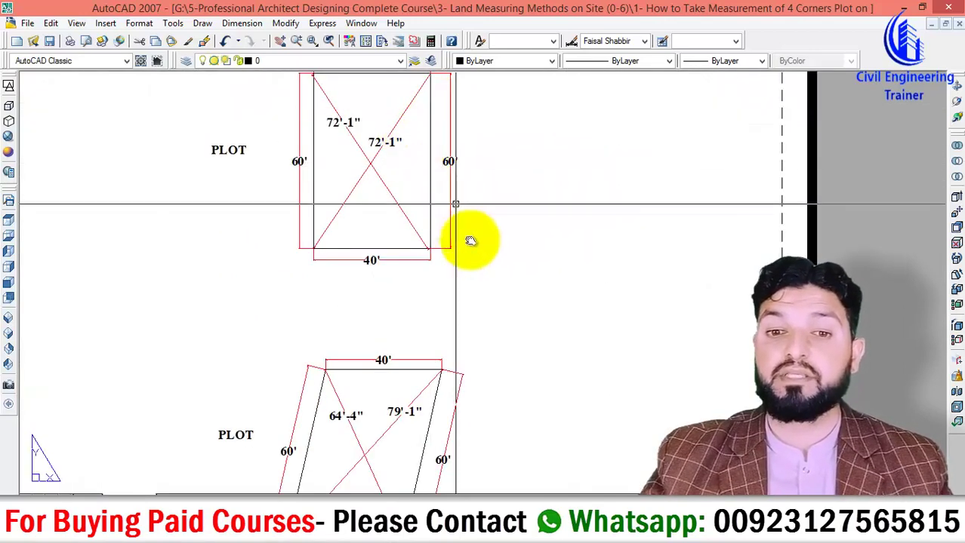
scroll(385, 133, up, 3)
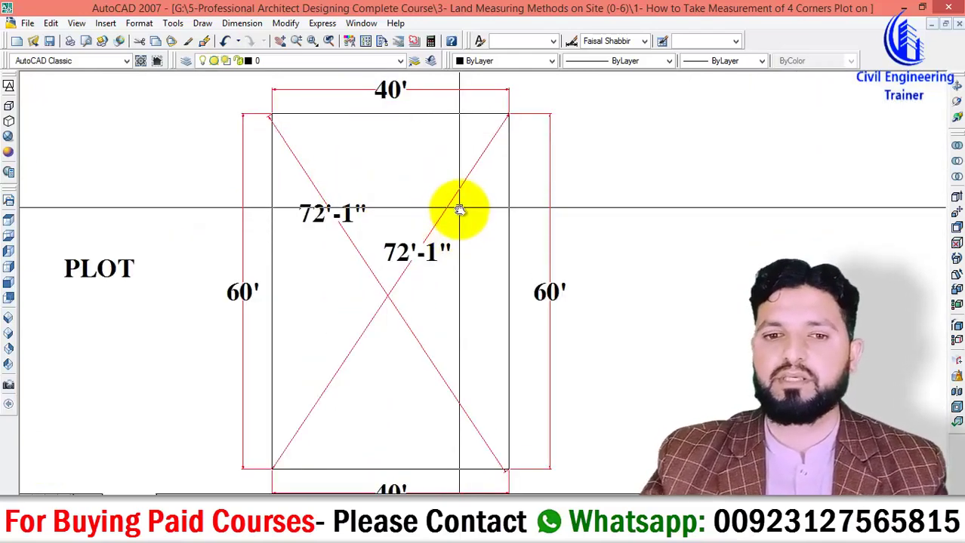
scroll(461, 212, down, 2)
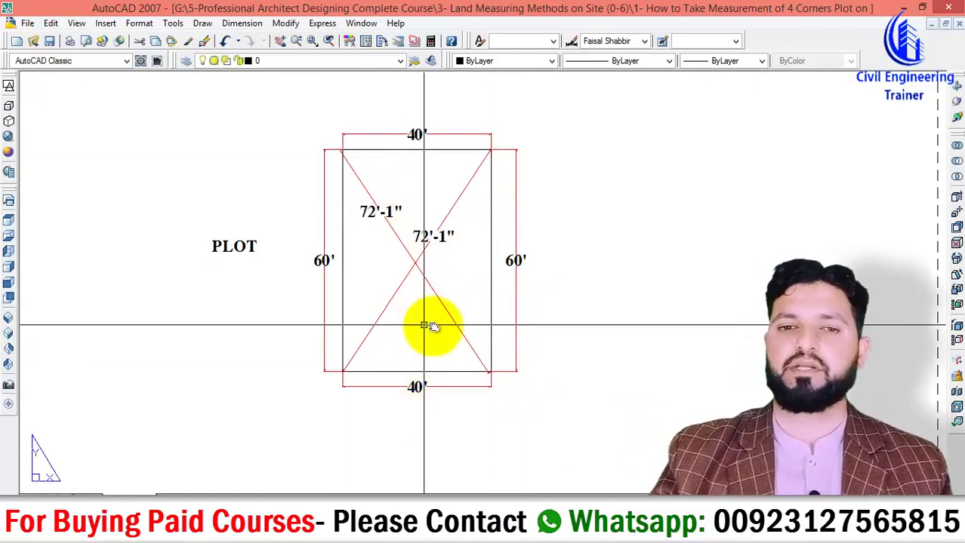
scroll(435, 234, up, 2)
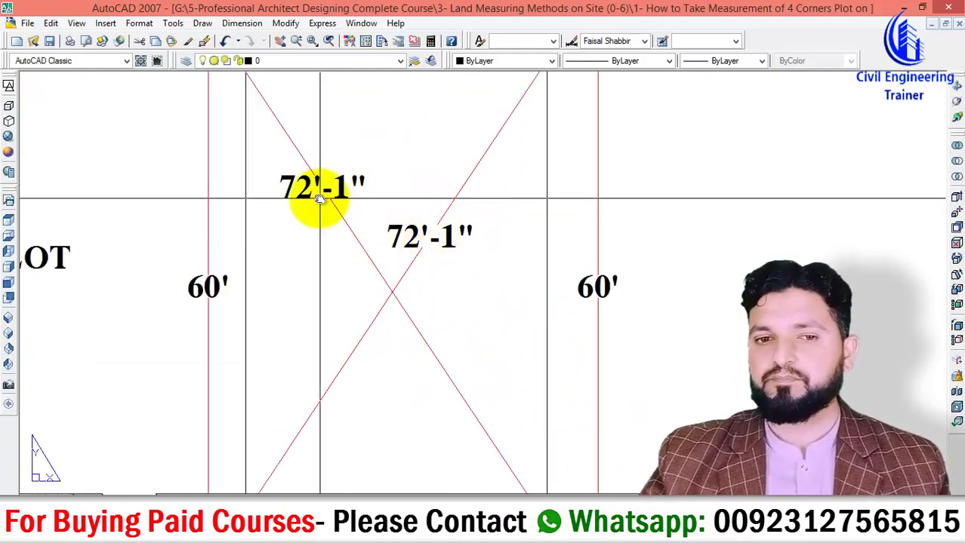
scroll(428, 224, down, 2)
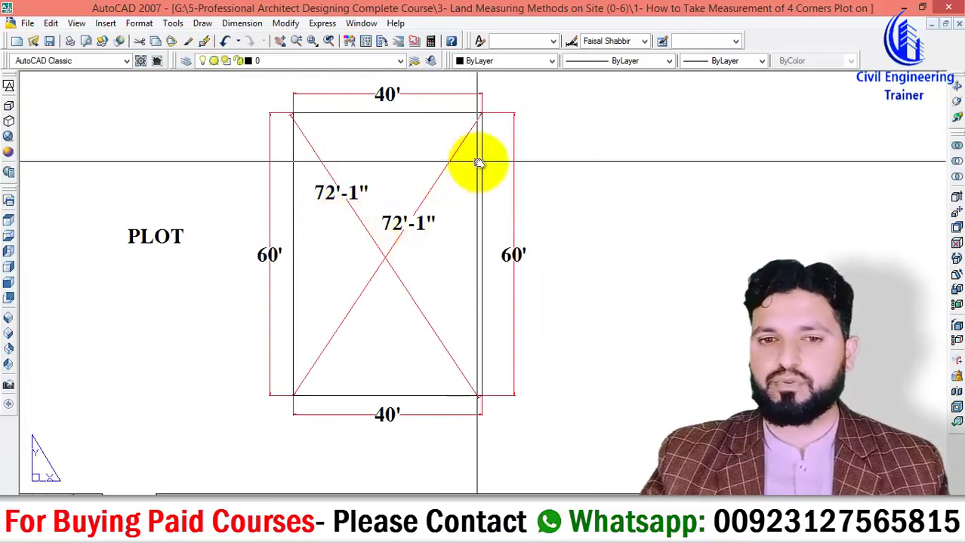
scroll(478, 157, down, 3)
scroll(437, 394, up, 3)
middle_drag(437, 394, 427, 325)
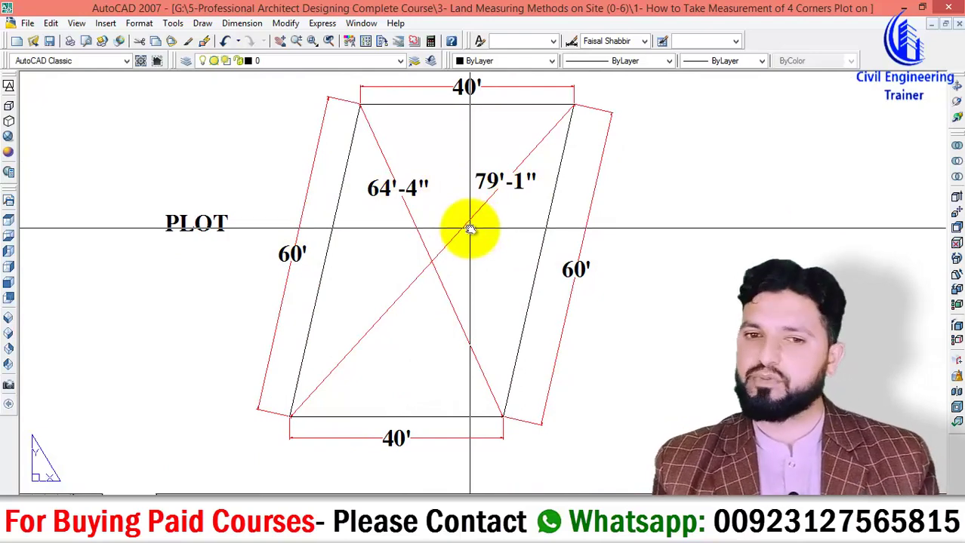
scroll(469, 229, down, 1)
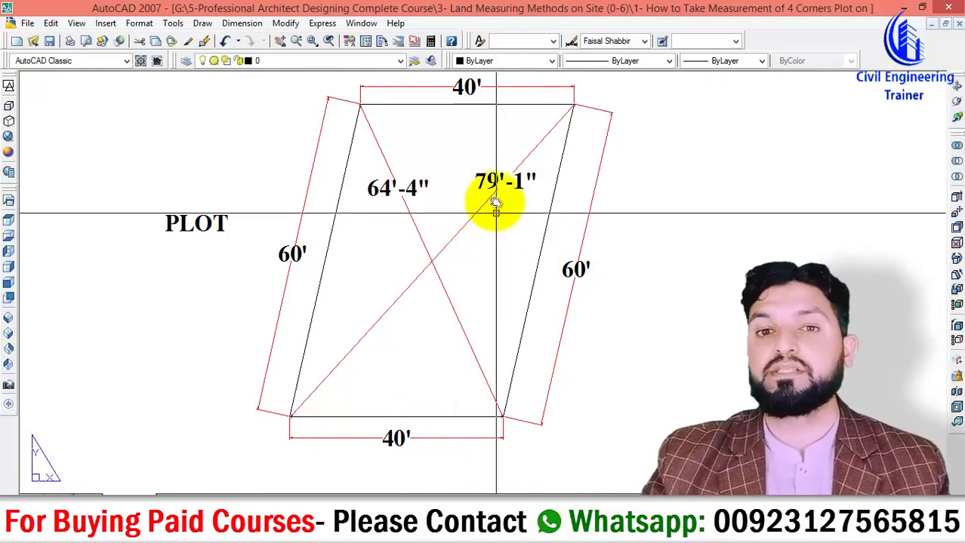
scroll(468, 231, down, 3)
scroll(468, 234, down, 2)
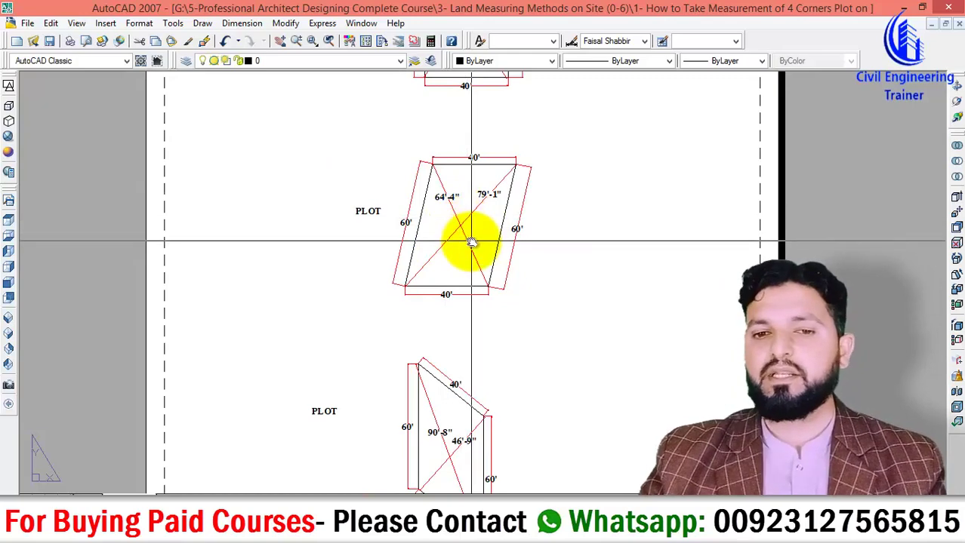
scroll(469, 240, down, 4)
scroll(463, 136, up, 2)
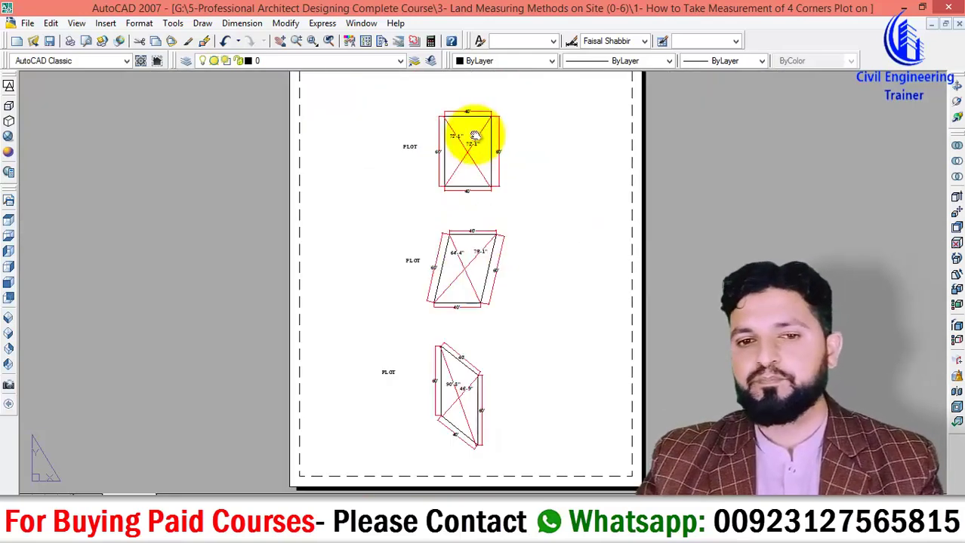
scroll(469, 147, up, 2)
middle_drag(492, 196, 493, 196)
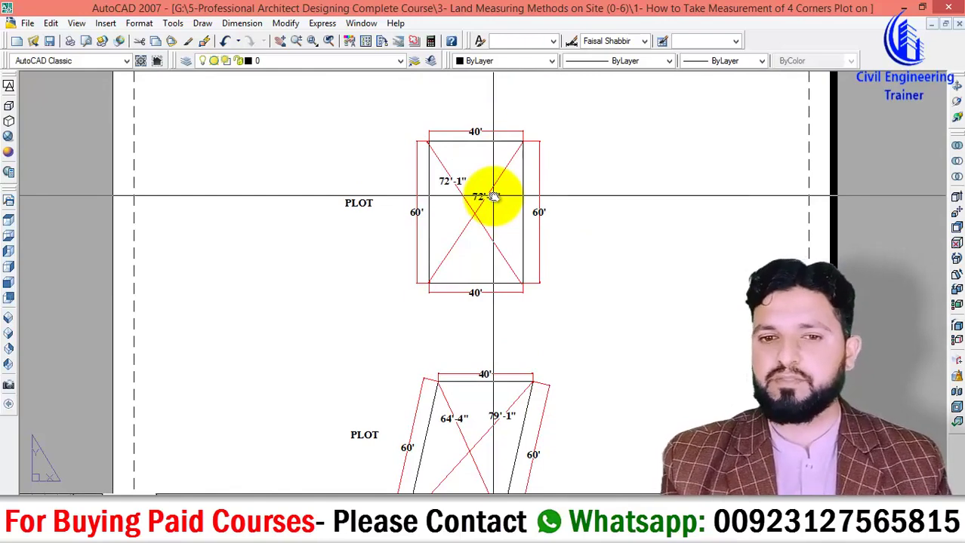
scroll(483, 198, down, 2)
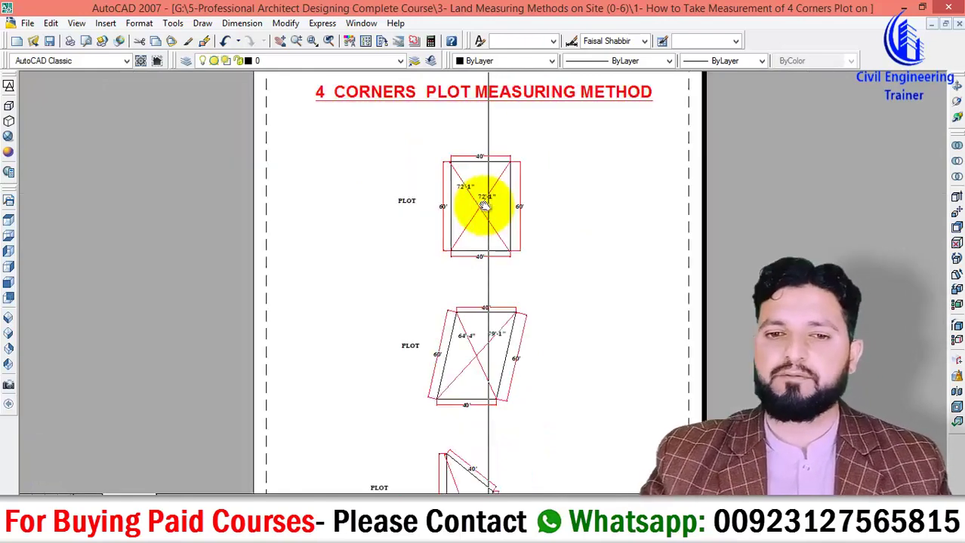
scroll(478, 285, down, 2)
scroll(524, 278, up, 4)
scroll(485, 267, down, 2)
scroll(485, 267, down, 2)
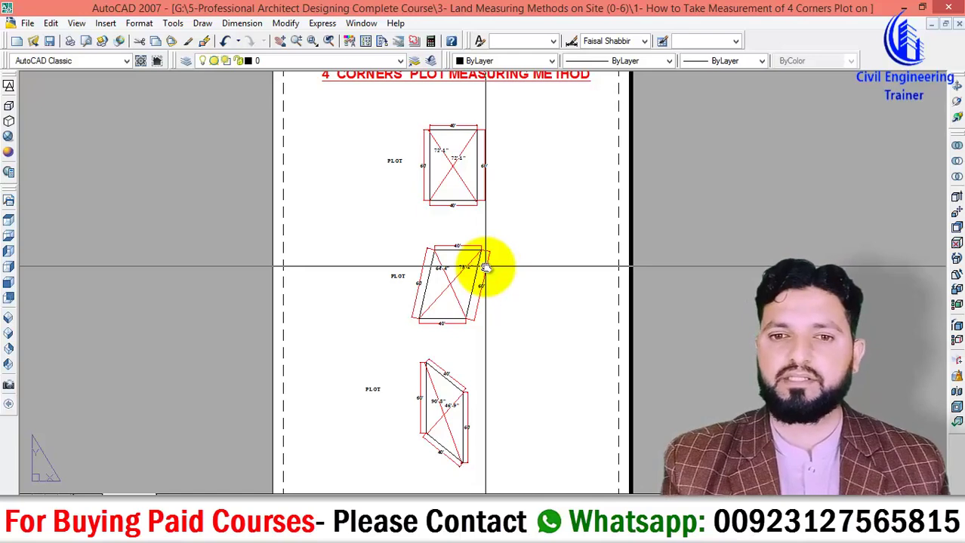
scroll(502, 168, up, 2)
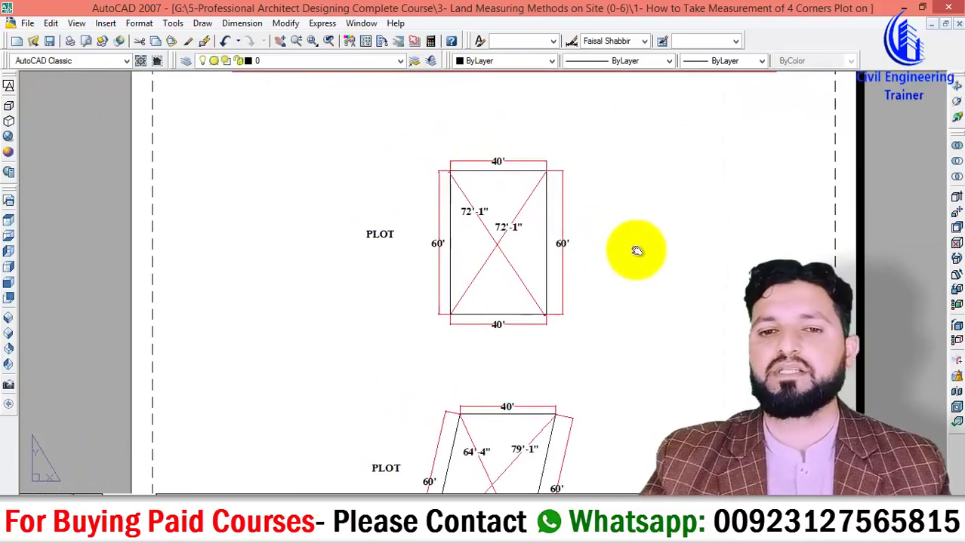
scroll(636, 251, up, 3)
middle_drag(607, 258, 717, 243)
scroll(706, 241, down, 2)
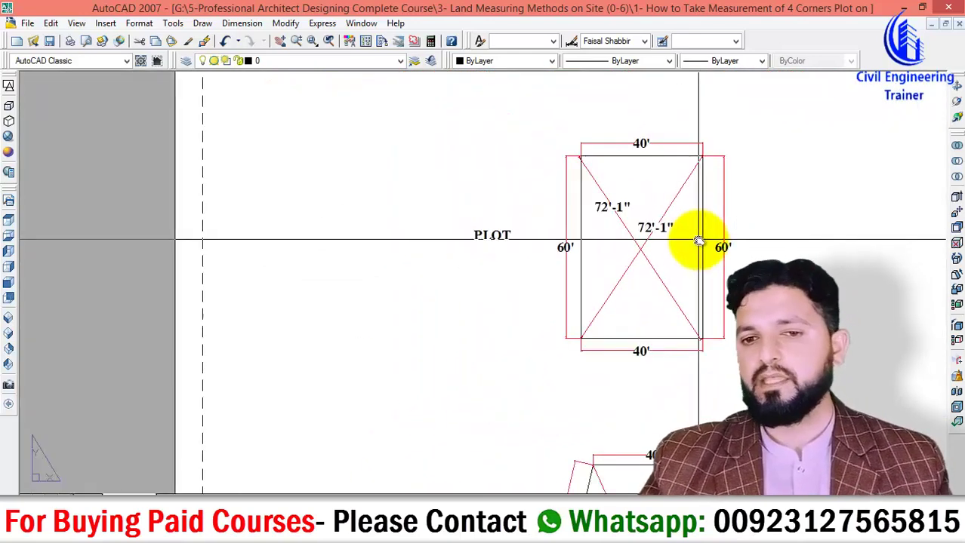
scroll(657, 240, up, 1)
scroll(674, 243, up, 1)
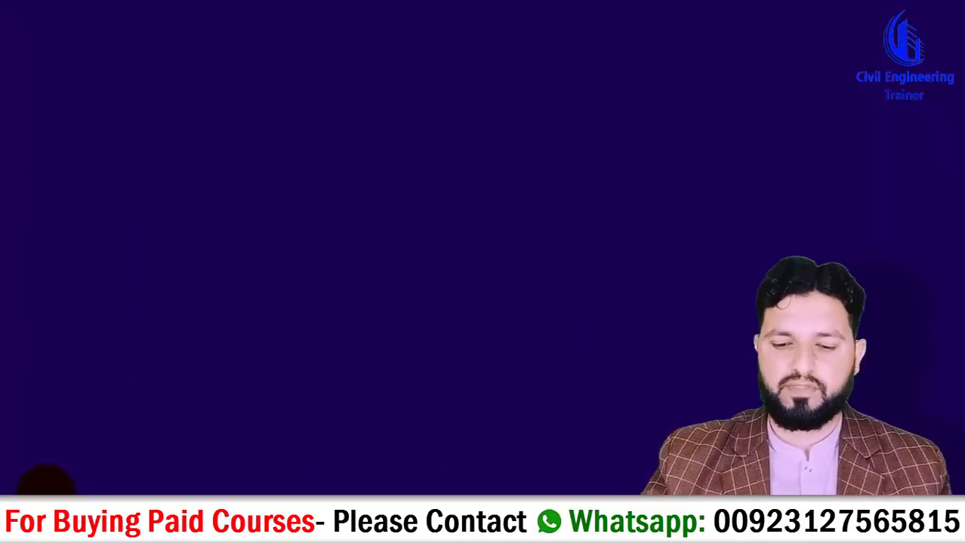
Step: Launch Paint, fit its window beside the AutoCAD plot, and sketch a freehand rectangular plot outline
text(paint)
key(Return)
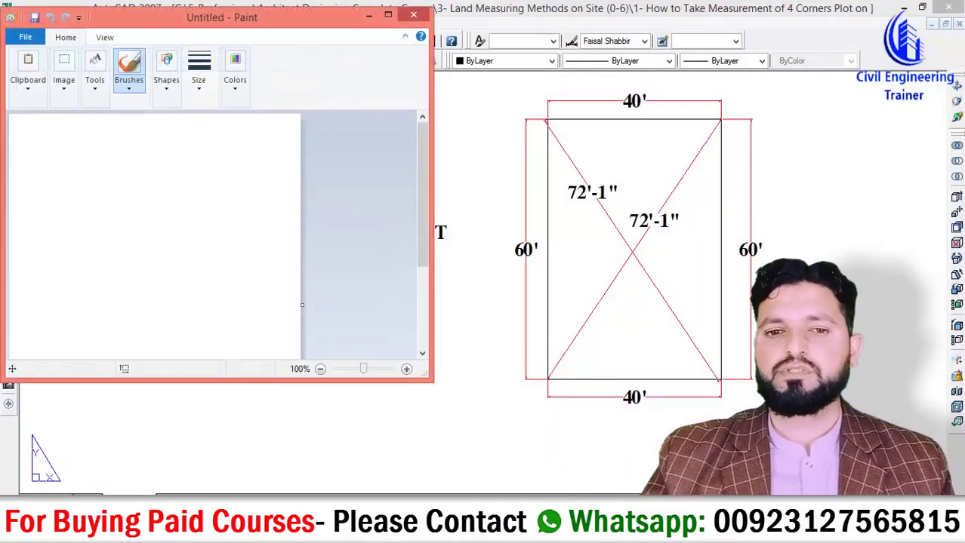
drag(259, 381, 253, 494)
drag(417, 367, 315, 384)
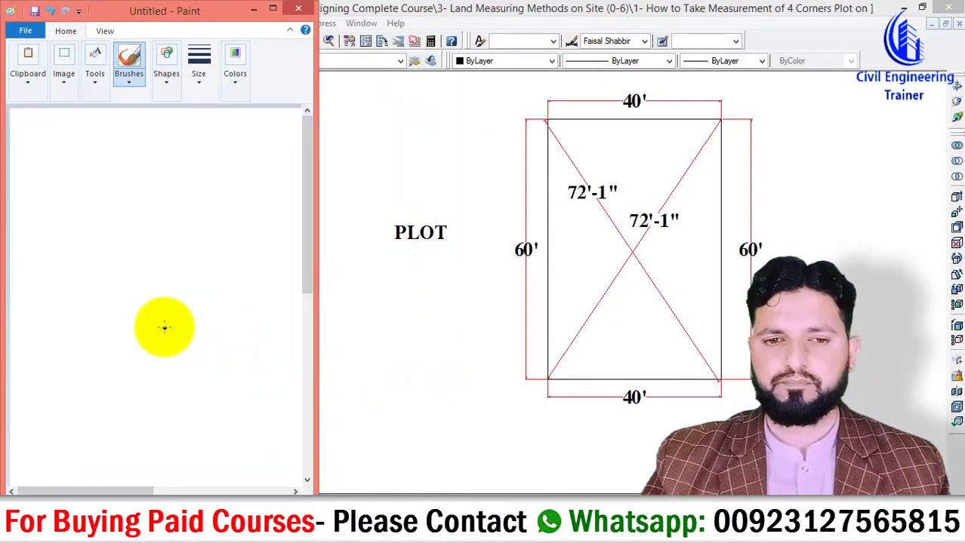
drag(316, 329, 388, 329)
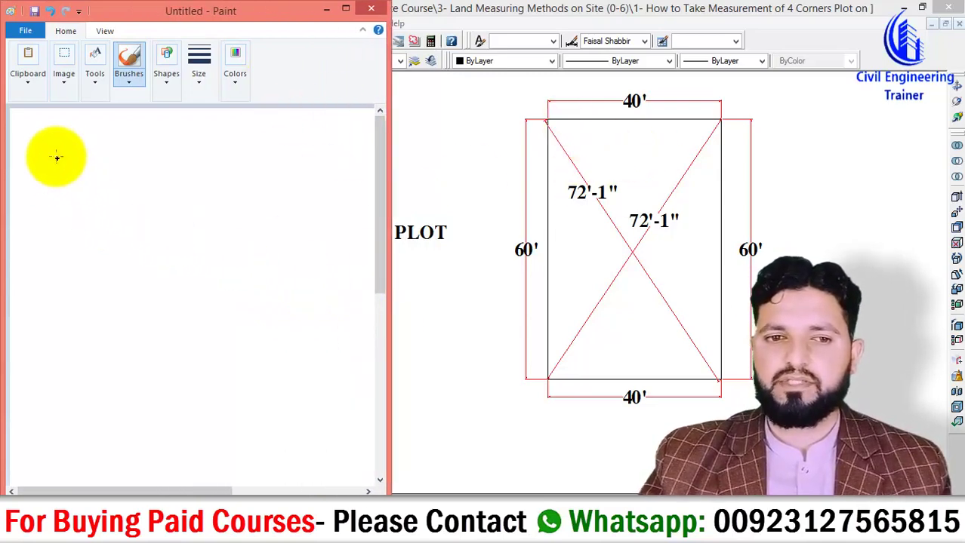
mouse_move(57, 146)
mouse_down()
mouse_move(47, 344)
mouse_move(55, 429)
mouse_up()
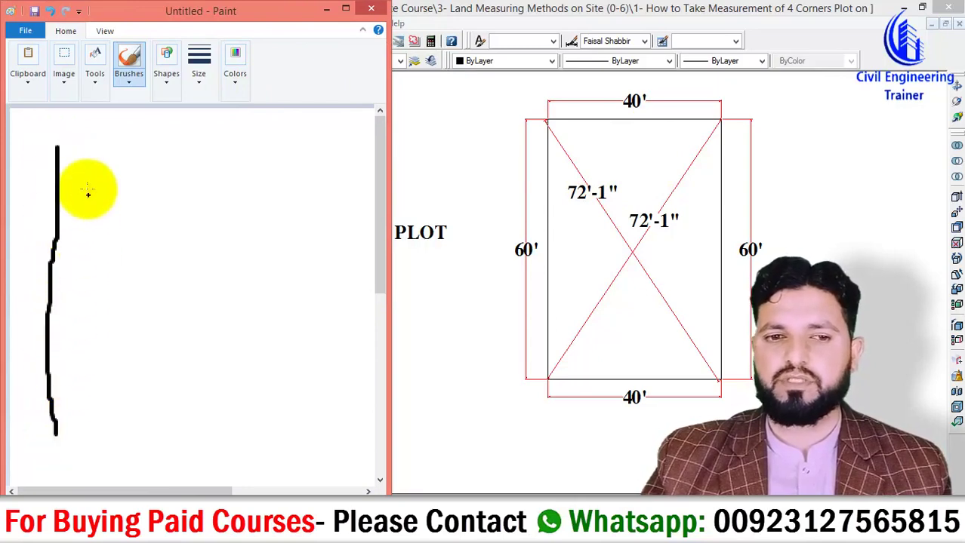
mouse_move(57, 146)
mouse_down()
mouse_move(280, 139)
mouse_move(290, 439)
mouse_move(58, 431)
mouse_up()
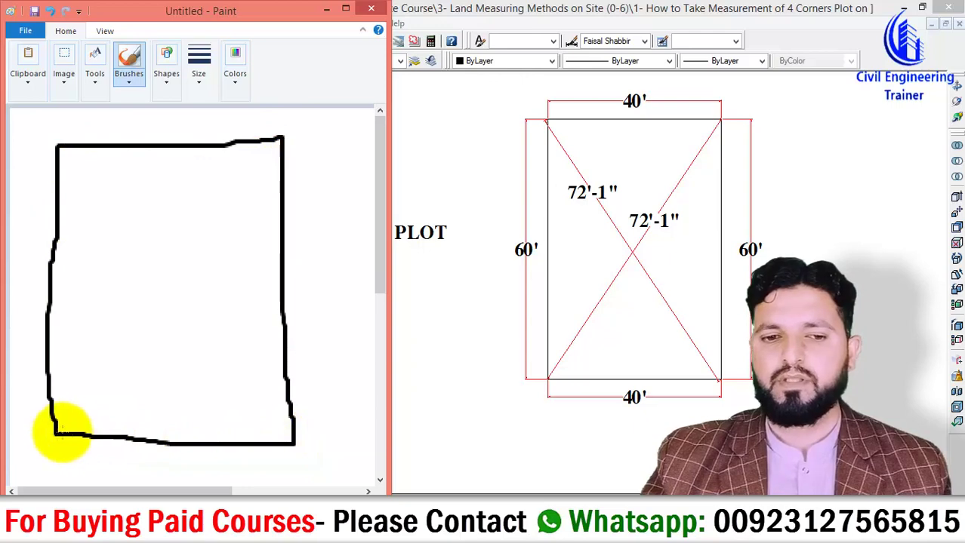
Step: Tick all four sides of the sketched plot and draw two diagonals crossing as an X
drag(184, 126, 205, 113)
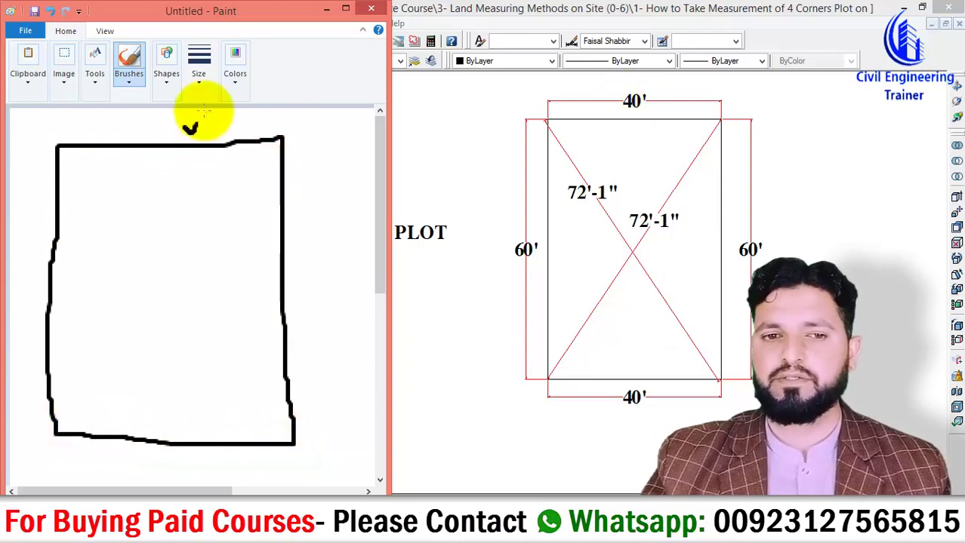
drag(298, 270, 325, 255)
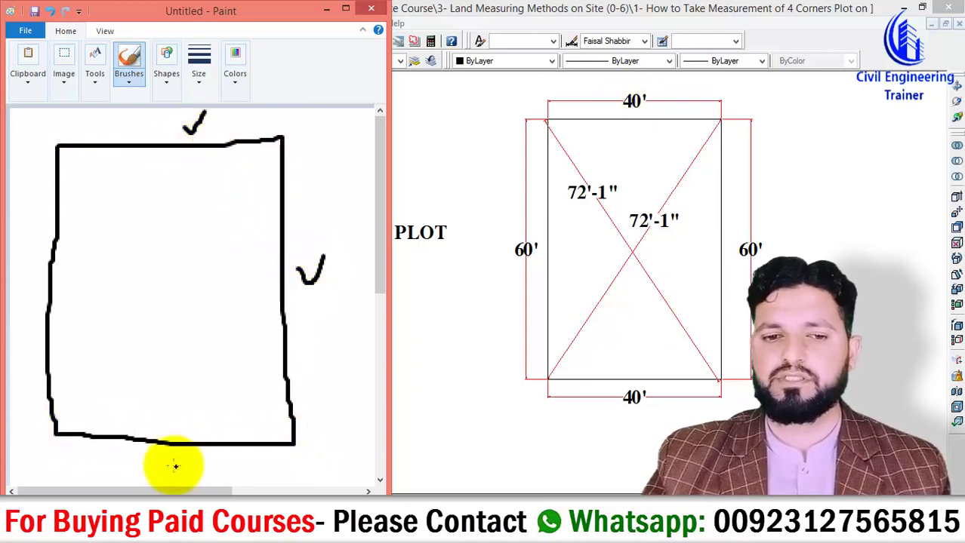
drag(174, 456, 208, 449)
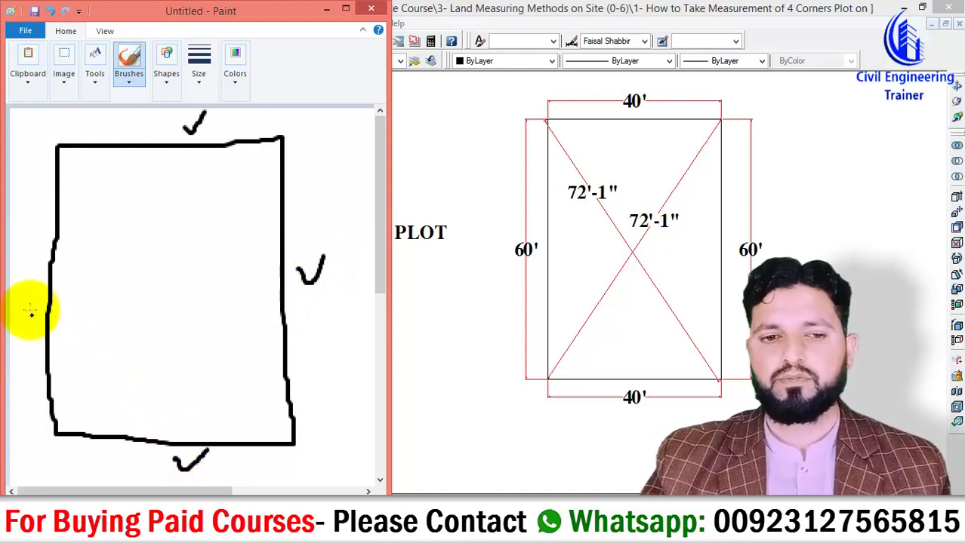
drag(25, 302, 31, 306)
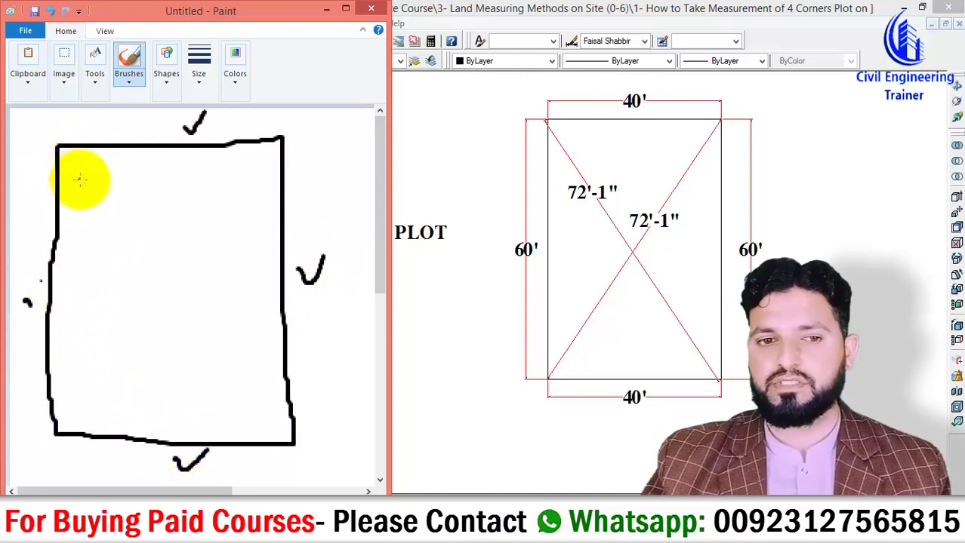
drag(79, 179, 266, 411)
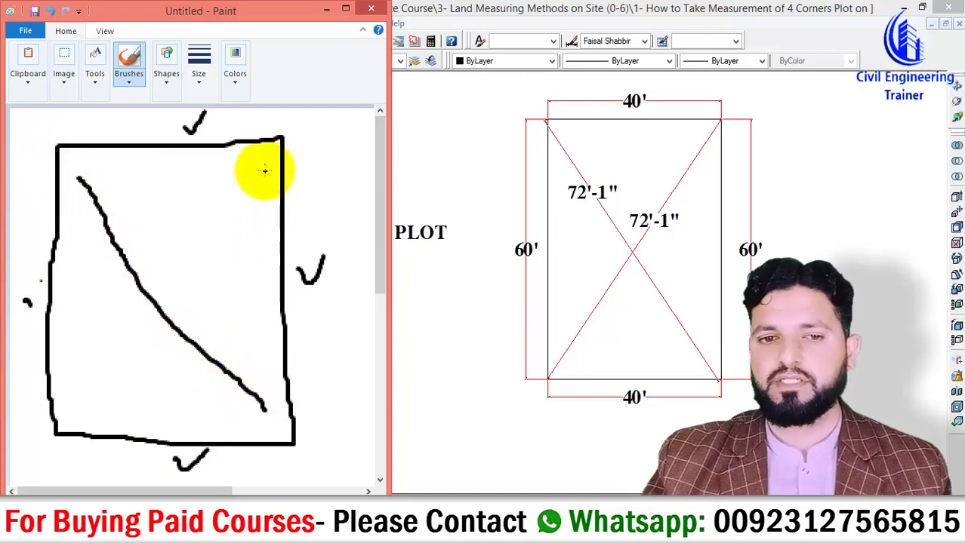
mouse_move(265, 171)
mouse_down()
mouse_move(101, 345)
mouse_move(73, 409)
mouse_up()
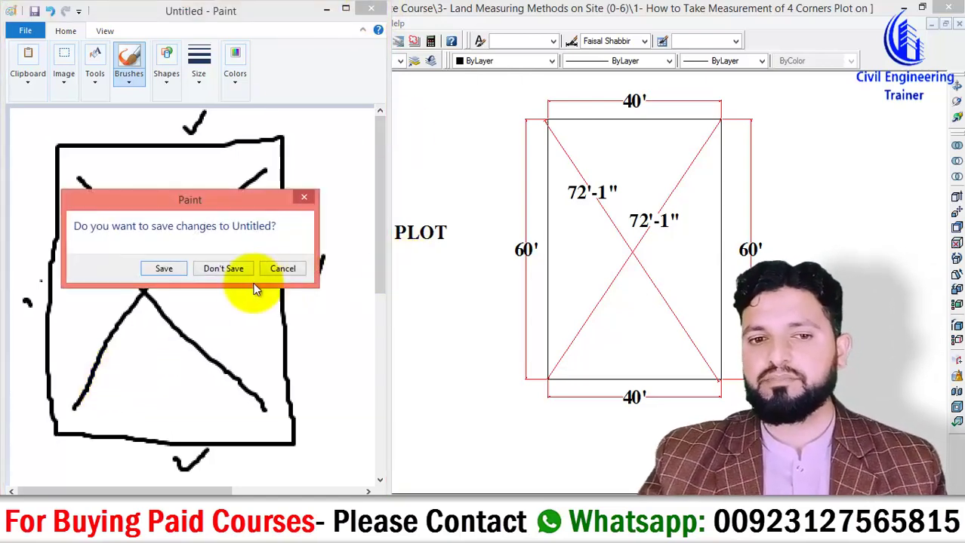
Step: Discard the Paint sketch without saving and zoom around the AutoCAD sheet to review the dimensioned plots
click(223, 268)
scroll(396, 285, down, 5)
scroll(493, 355, up, 2)
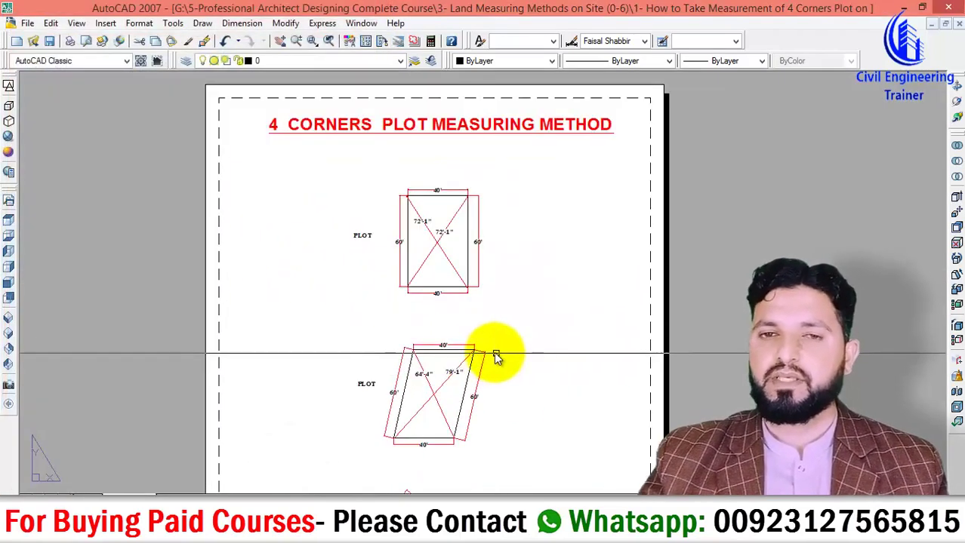
scroll(473, 275, up, 3)
scroll(411, 280, down, 5)
scroll(388, 229, up, 3)
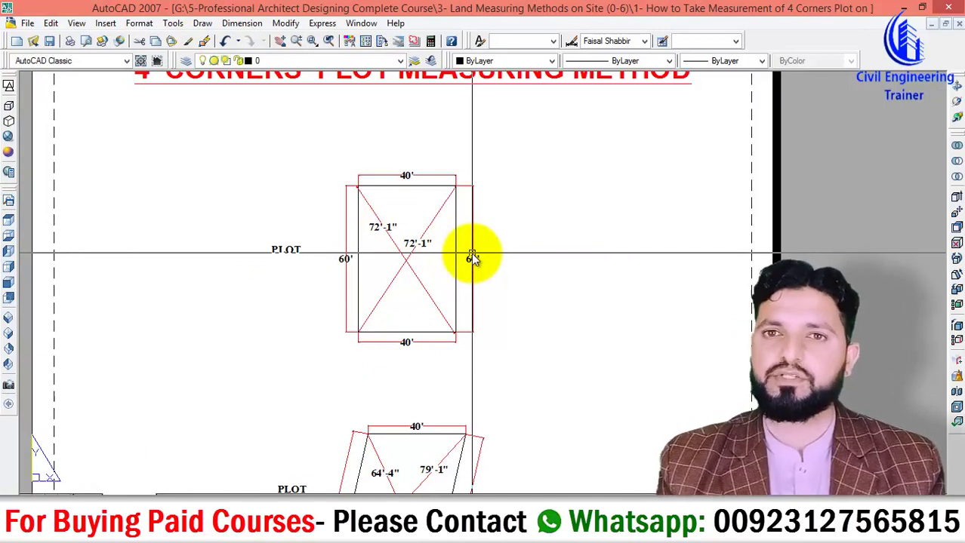
scroll(472, 259, up, 4)
scroll(498, 249, down, 1)
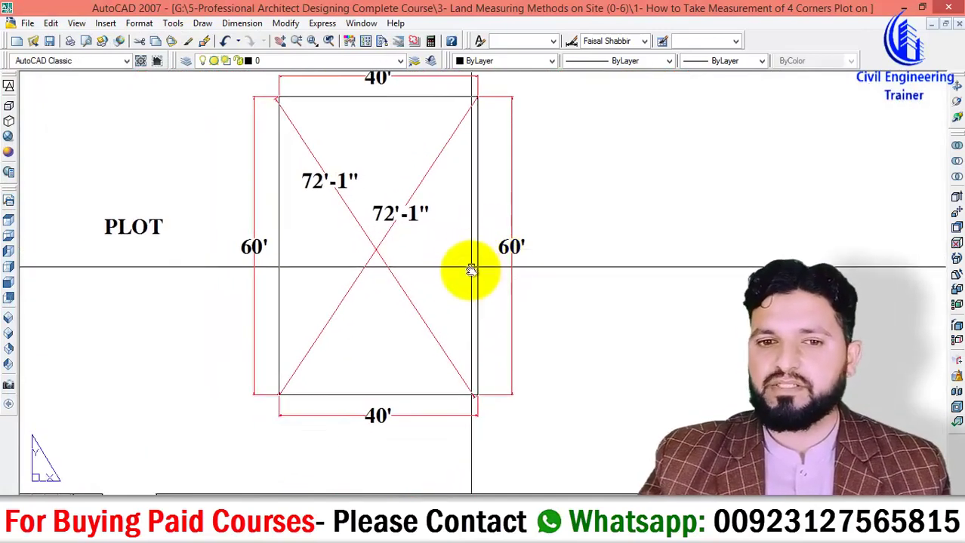
scroll(464, 267, down, 4)
scroll(460, 266, up, 2)
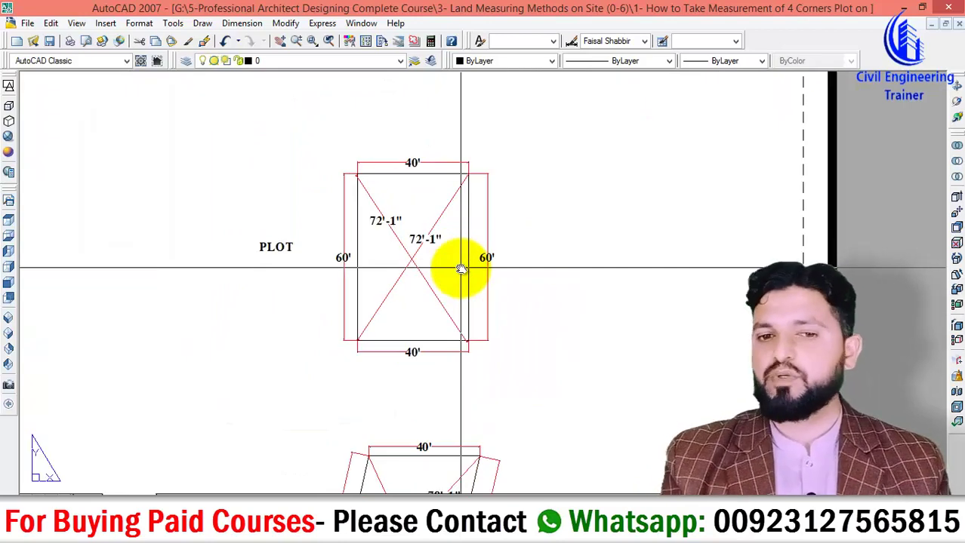